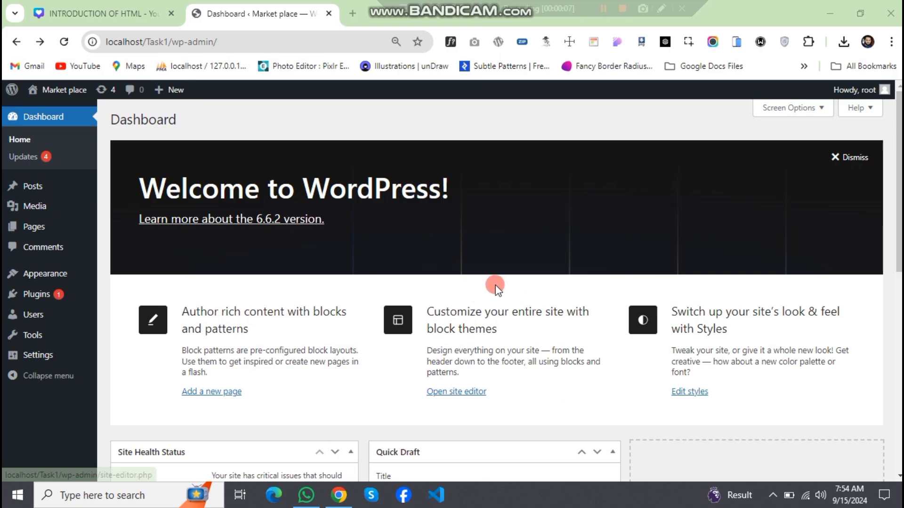
- Look over the dashboard overview and the admin options for Posts, Media, Pages, Comments, Appearance, Users and Tools
scroll(366, 224, "down", 7)
scroll(362, 228, "up", 7)
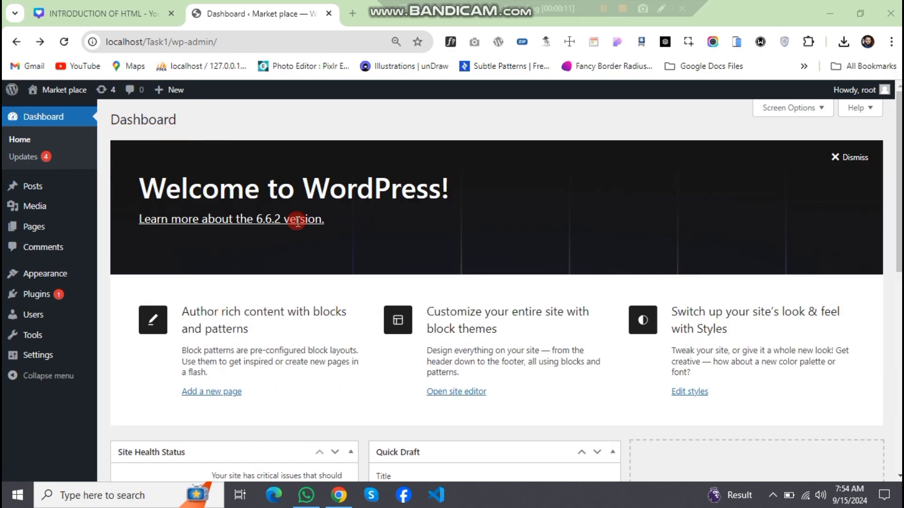
scroll(371, 338, "down", 10)
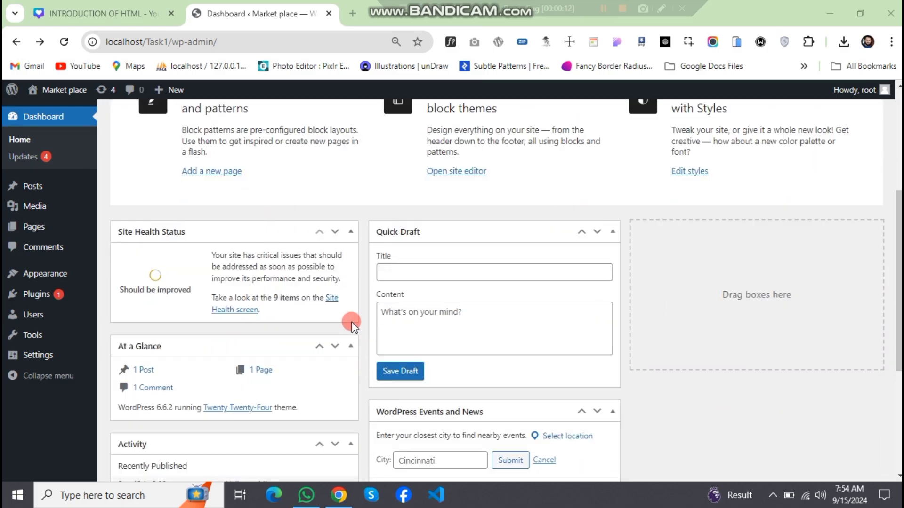
scroll(673, 329, "up", 10)
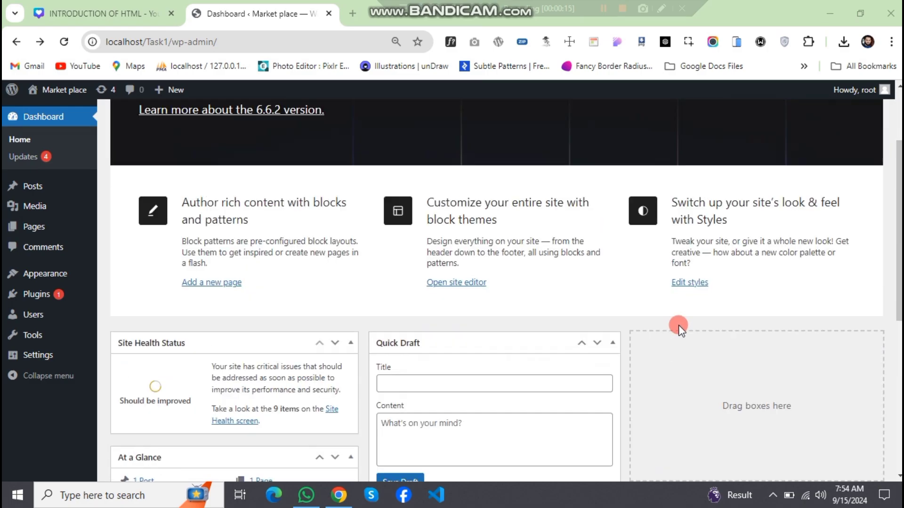
scroll(422, 287, "down", 3)
scroll(329, 249, "up", 3)
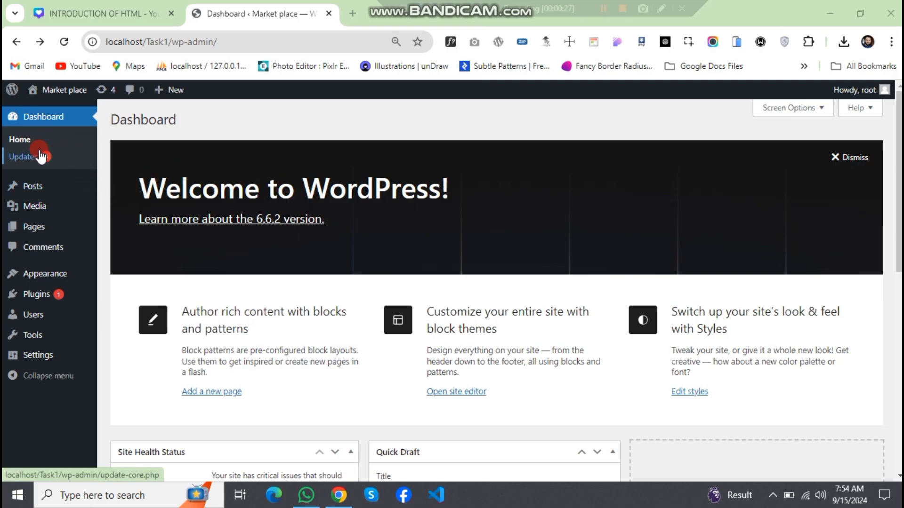
mouse_move(53, 186)
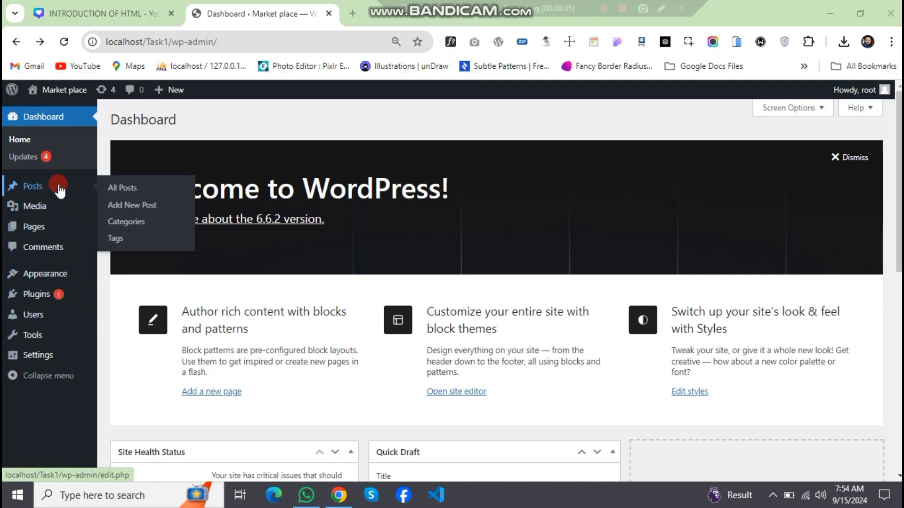
mouse_move(56, 210)
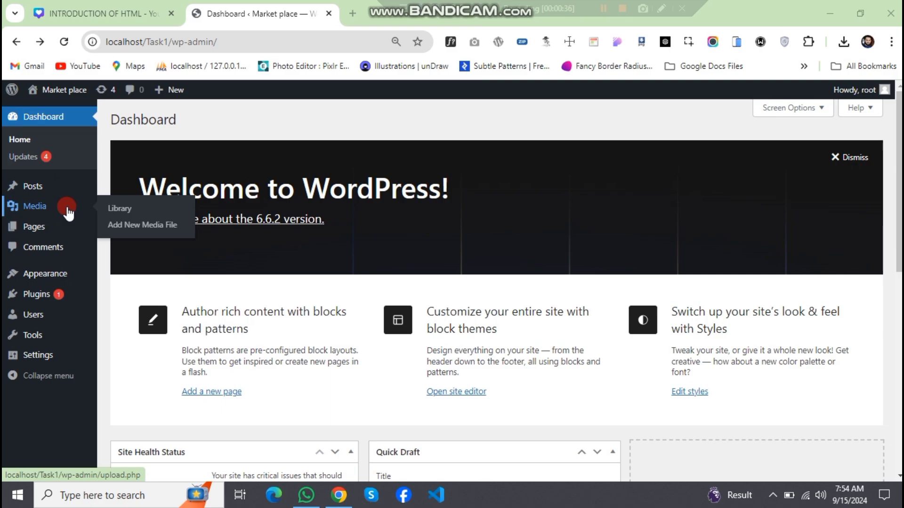
mouse_move(47, 229)
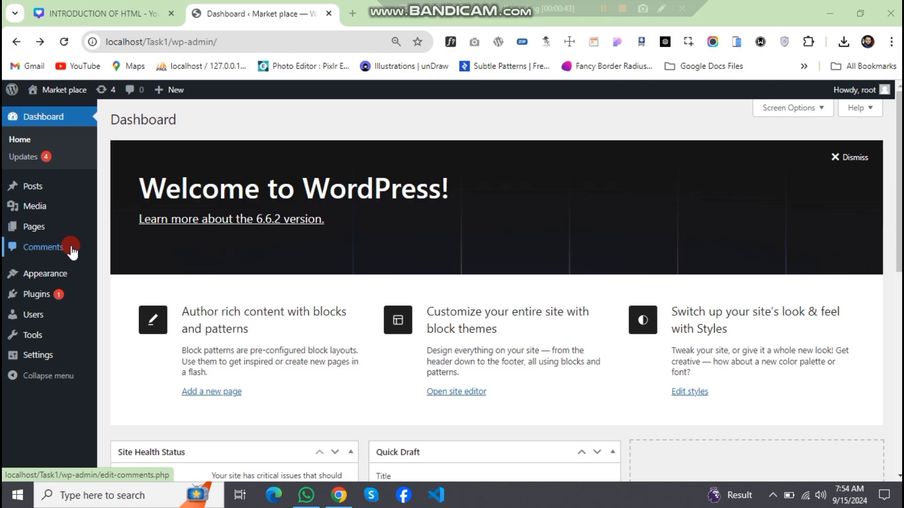
left_click(79, 251)
mouse_move(70, 279)
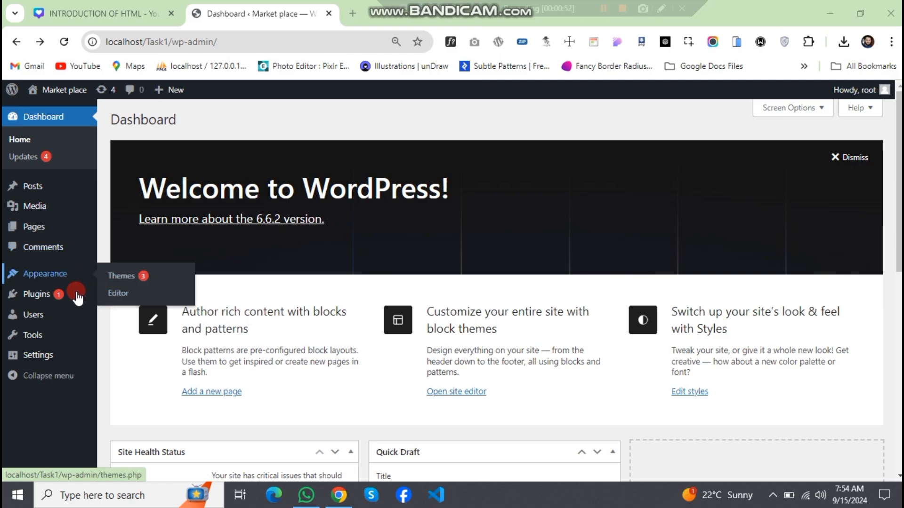
mouse_move(60, 319)
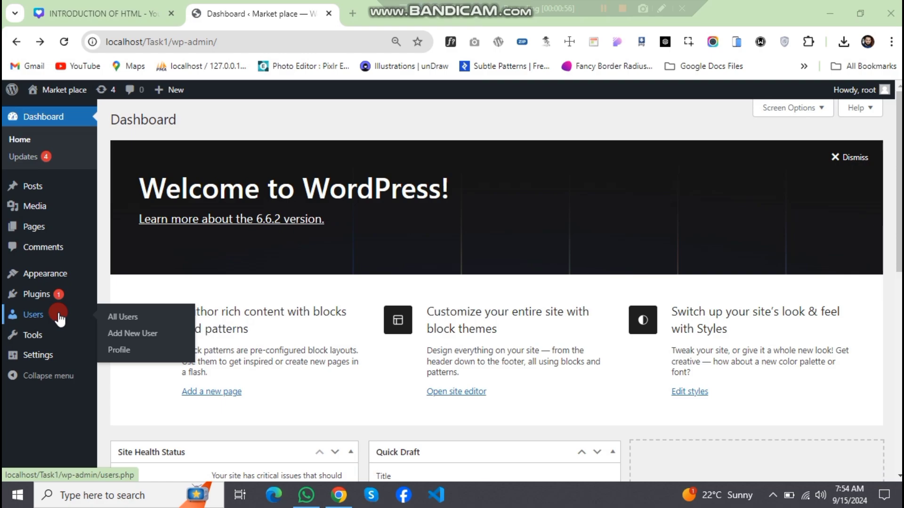
mouse_move(53, 345)
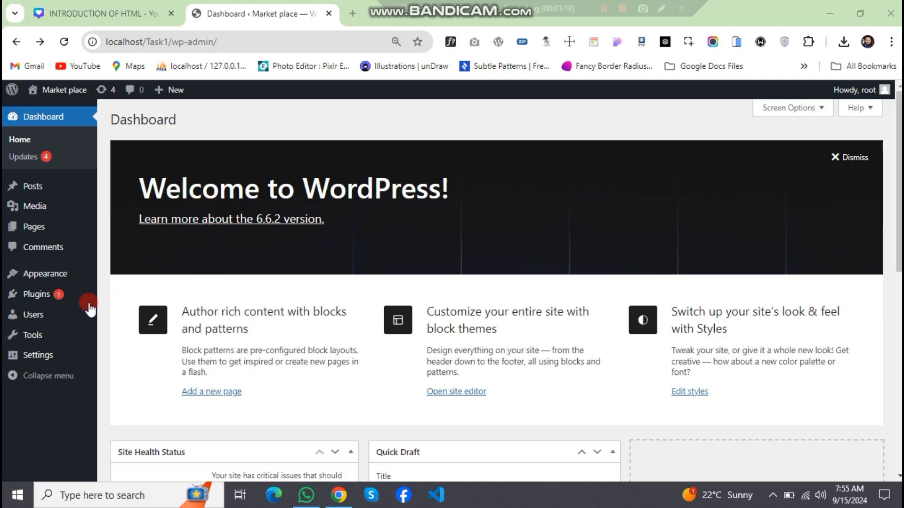
- Go to the site's themes and open the page for adding a new theme
mouse_move(88, 309)
mouse_move(69, 276)
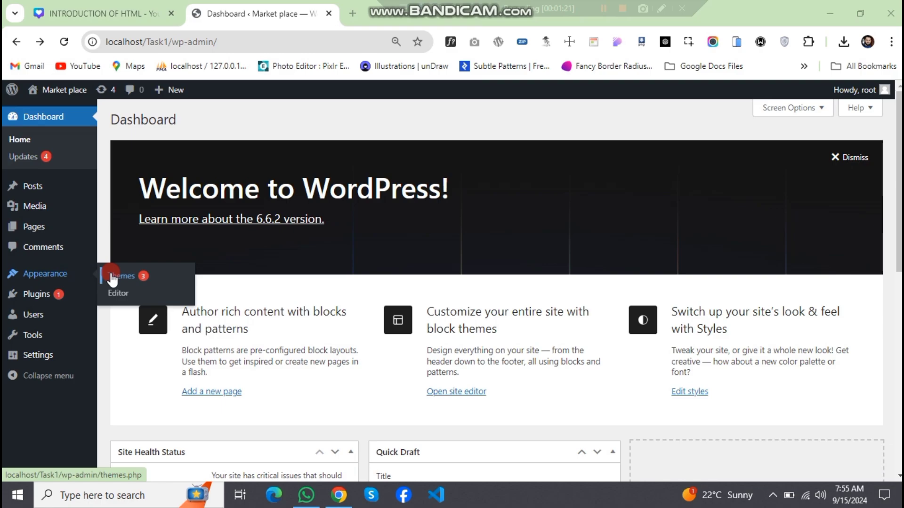
left_click(157, 275)
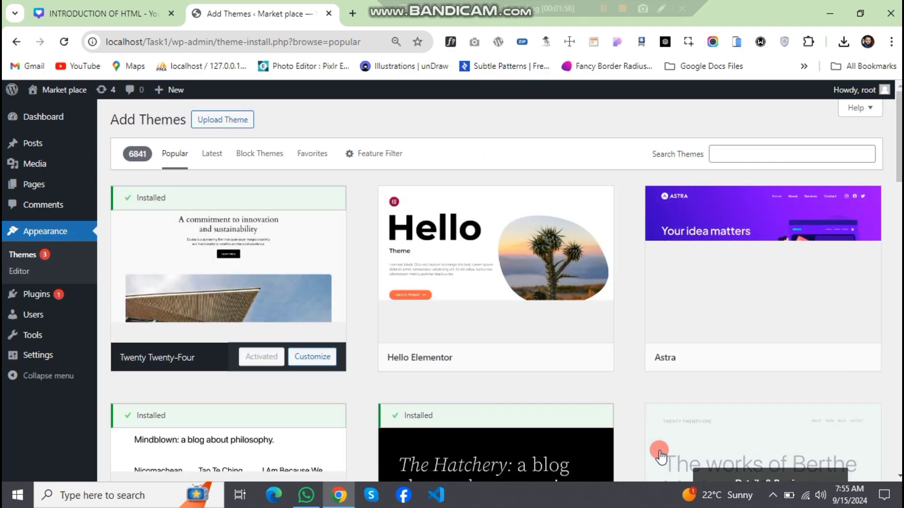
- Browse the popular themes available for installation and compare their previews
scroll(624, 388, "down", 20)
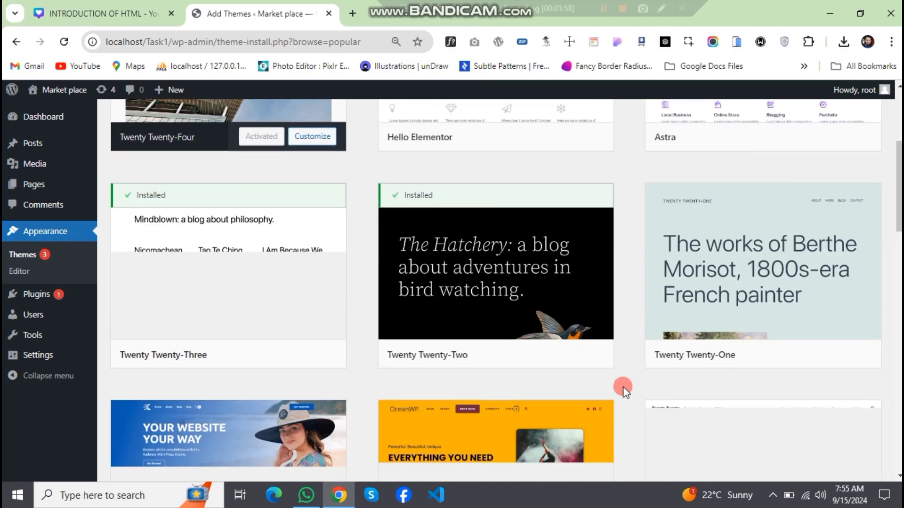
scroll(610, 382, "down", 6)
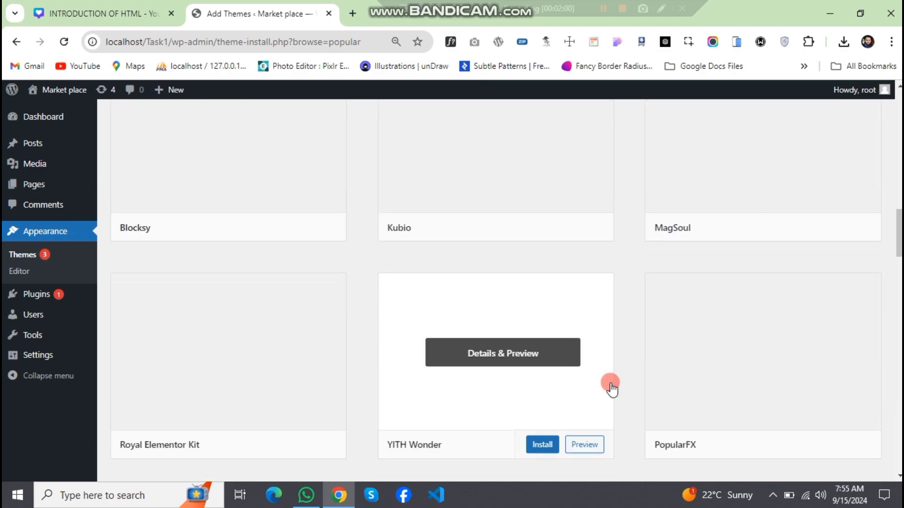
scroll(609, 385, "up", 20)
scroll(607, 382, "up", 5)
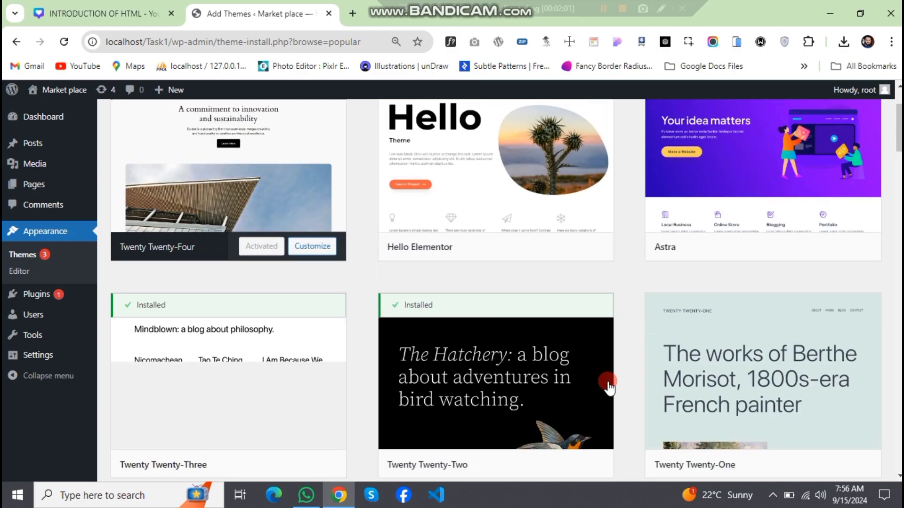
scroll(416, 335, "up", 3)
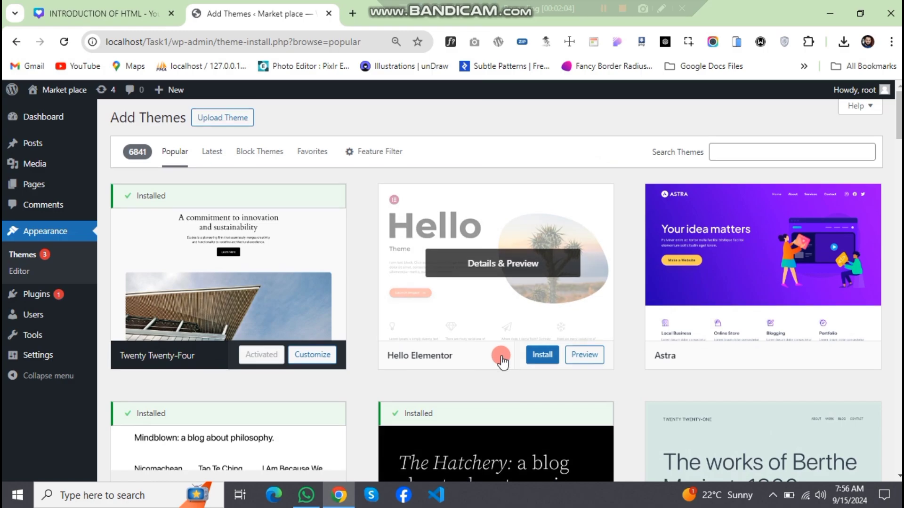
scroll(508, 369, "down", 20)
scroll(501, 365, "down", 14)
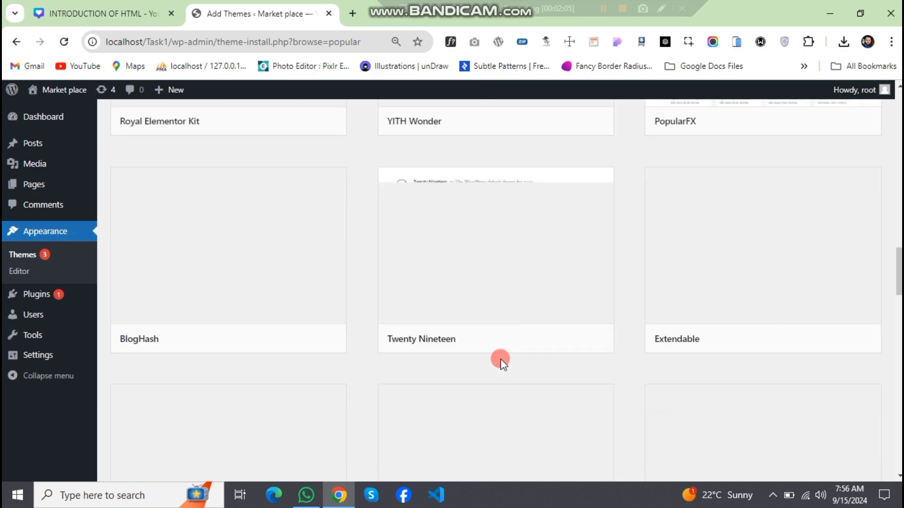
scroll(501, 365, "up", 16)
scroll(501, 365, "up", 3)
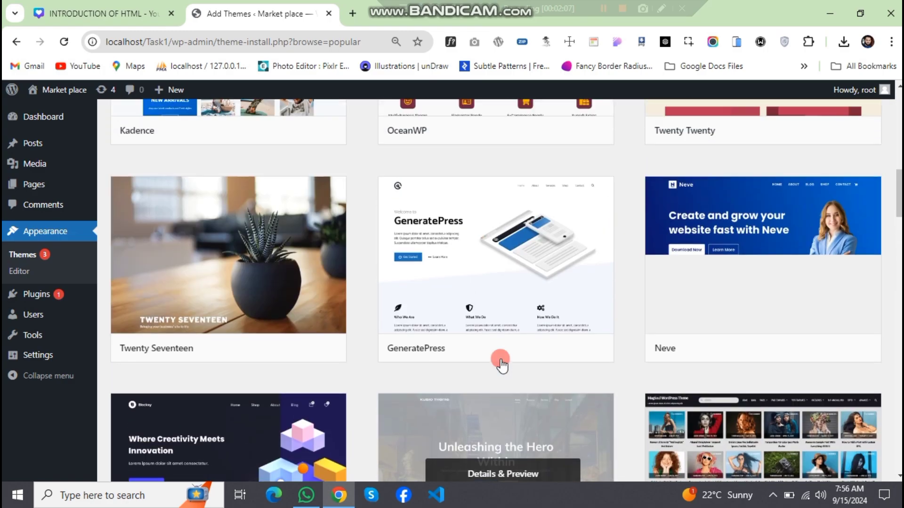
scroll(498, 359, "down", 5)
scroll(302, 332, "up", 14)
scroll(369, 335, "up", 5)
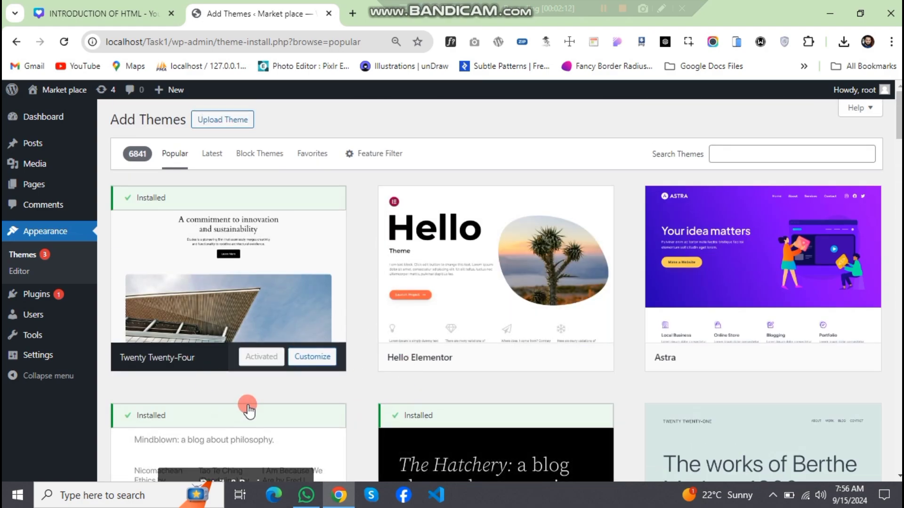
scroll(246, 405, "down", 5)
scroll(250, 377, "up", 5)
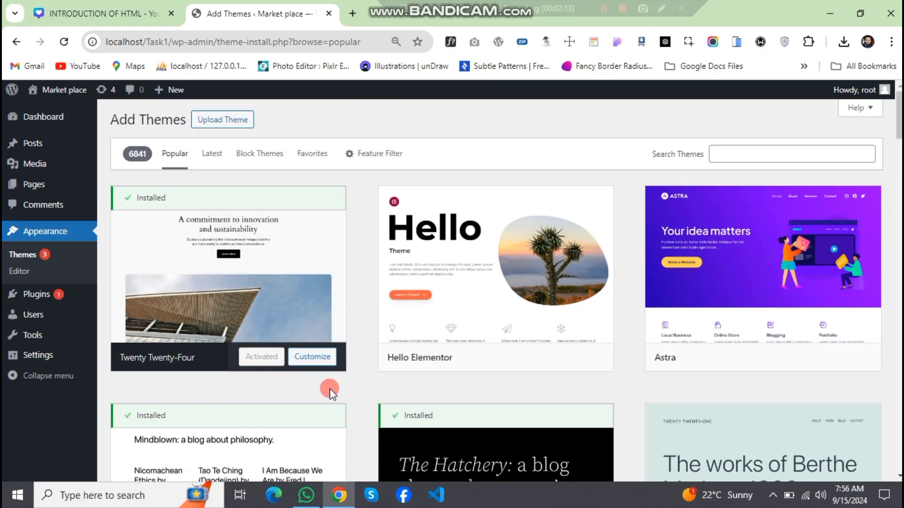
- Install and activate the Hello Elementor theme, and dismiss its notice about installing the Elementor plugin
mouse_move(489, 305)
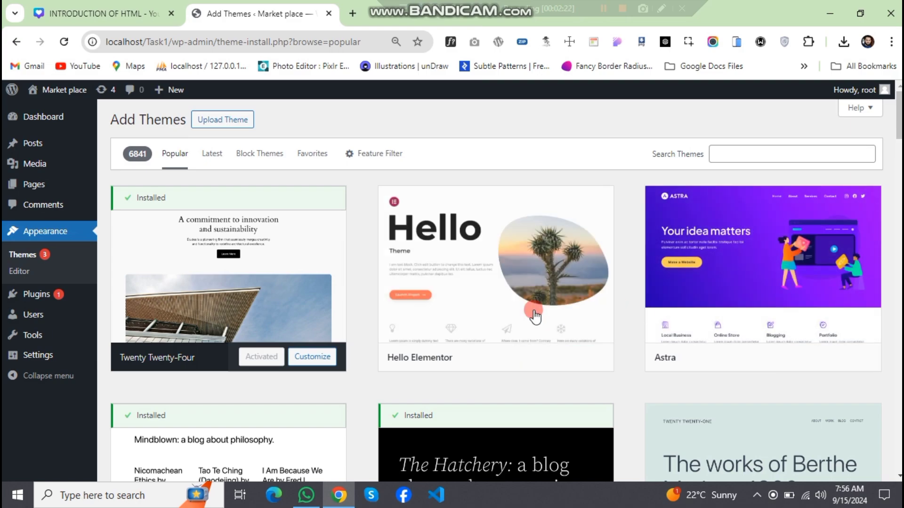
left_click(538, 367)
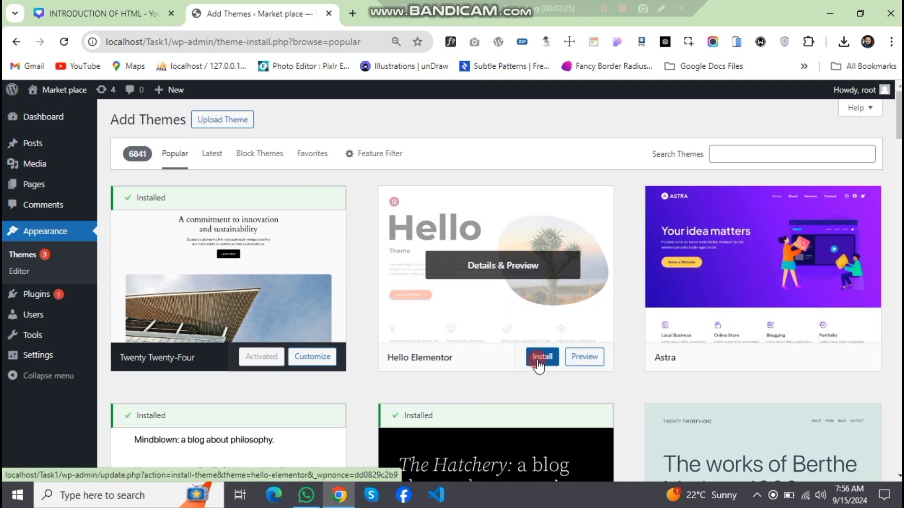
left_click(537, 366)
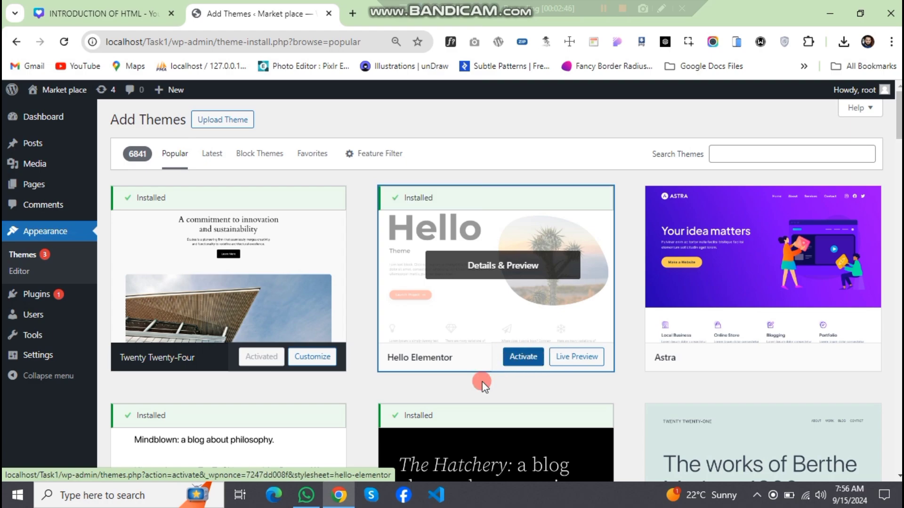
left_click(514, 366)
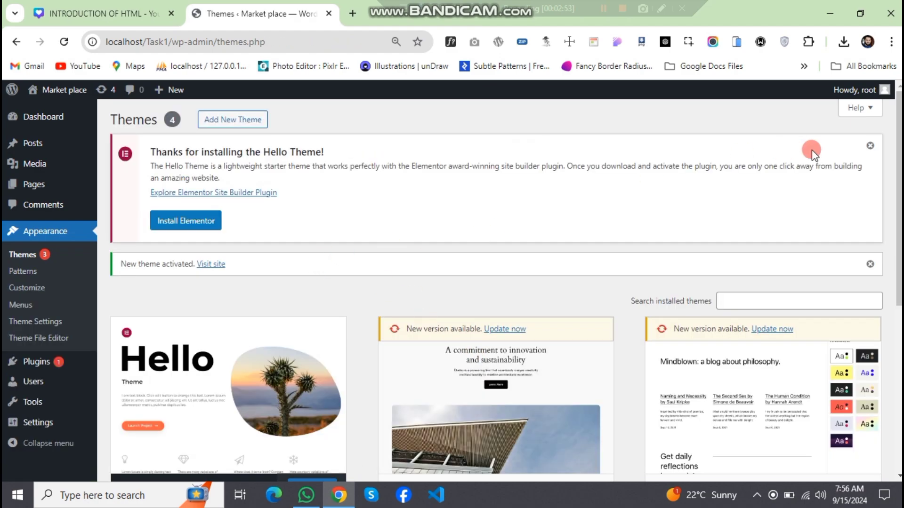
left_click(870, 146)
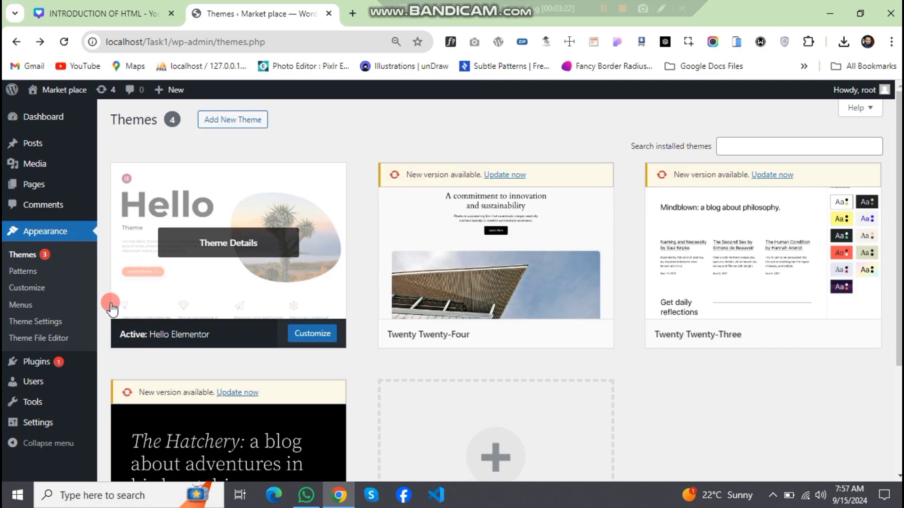
- Bulk-delete the two installed plugins, Akismet Anti-spam and Hello Dolly
mouse_move(60, 366)
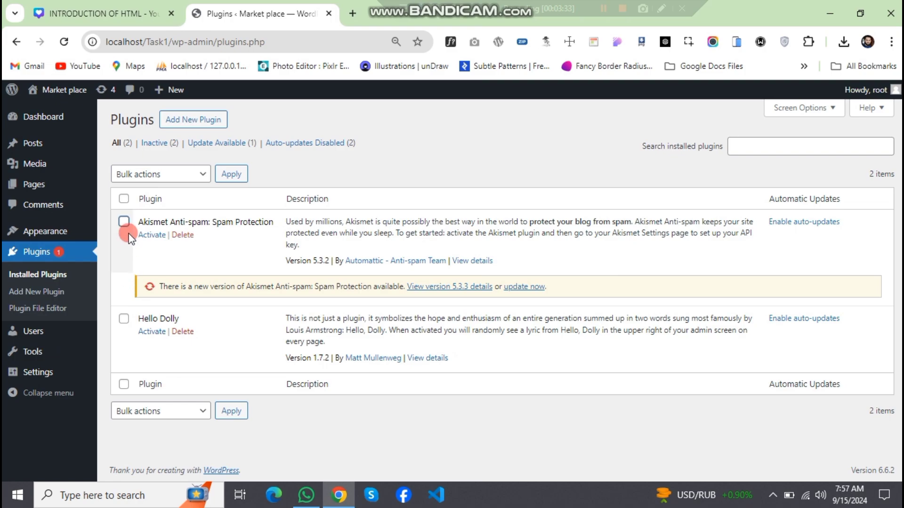
left_click(154, 175)
left_click(161, 258)
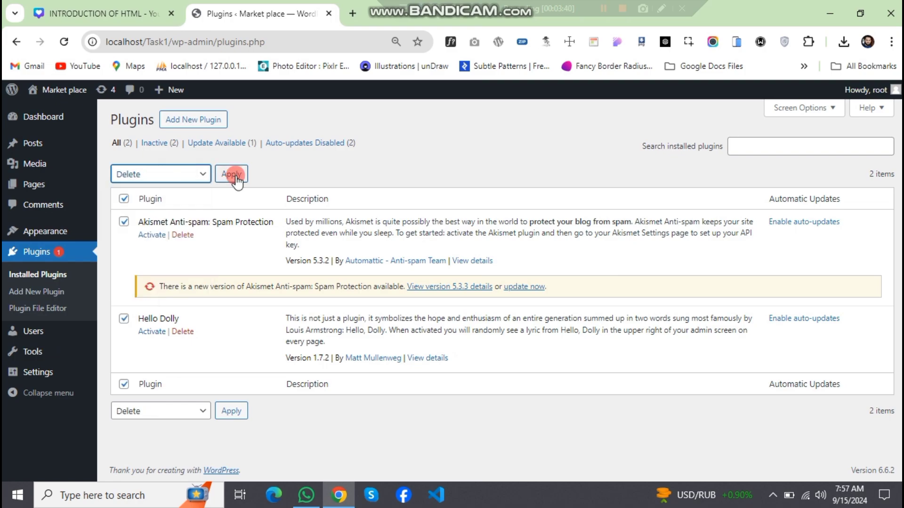
left_click(229, 174)
left_click(507, 140)
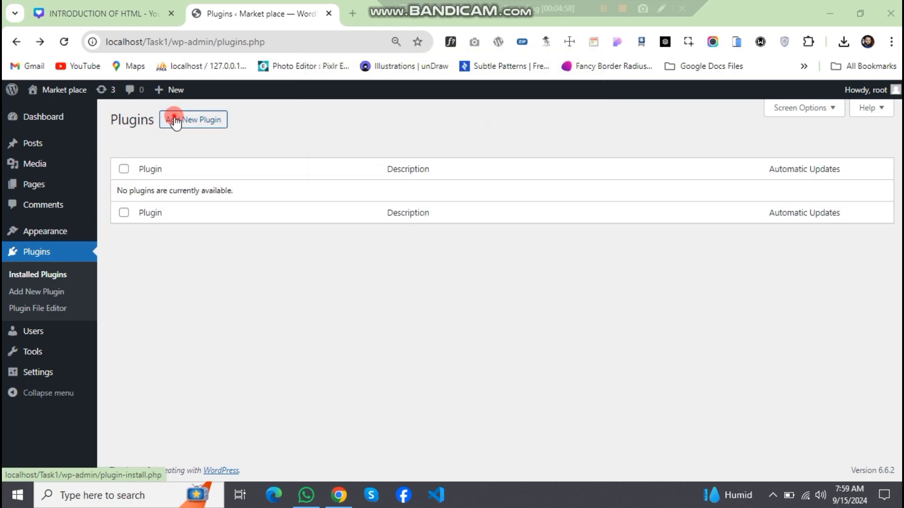
- Search the plugins available for installation for "Elementor"
left_click(175, 122)
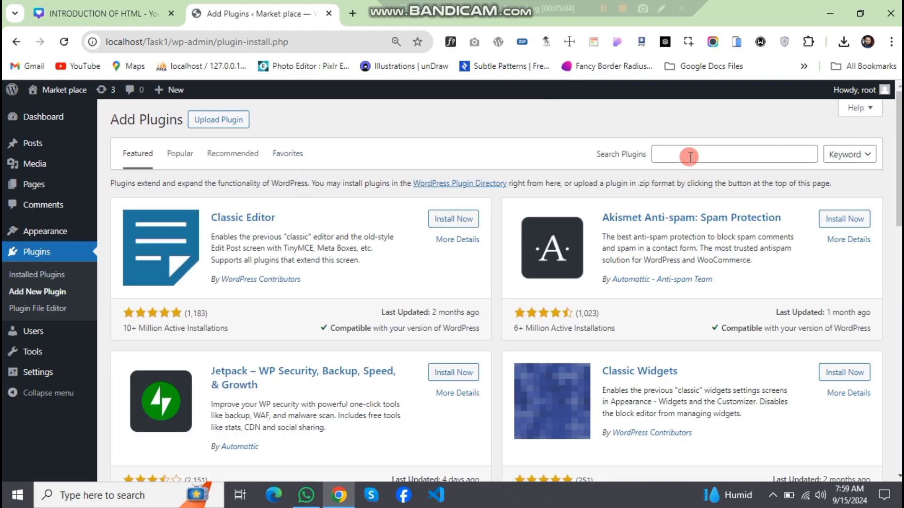
left_click(689, 157)
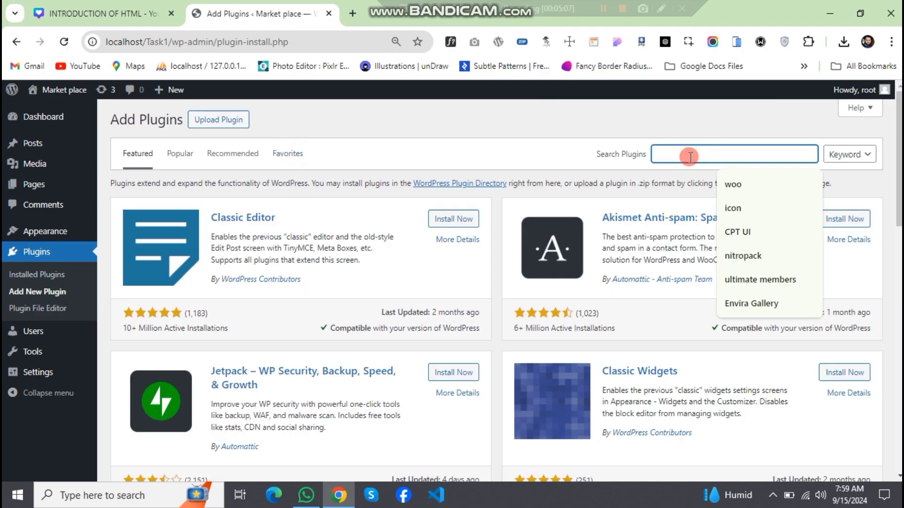
type("Elem")
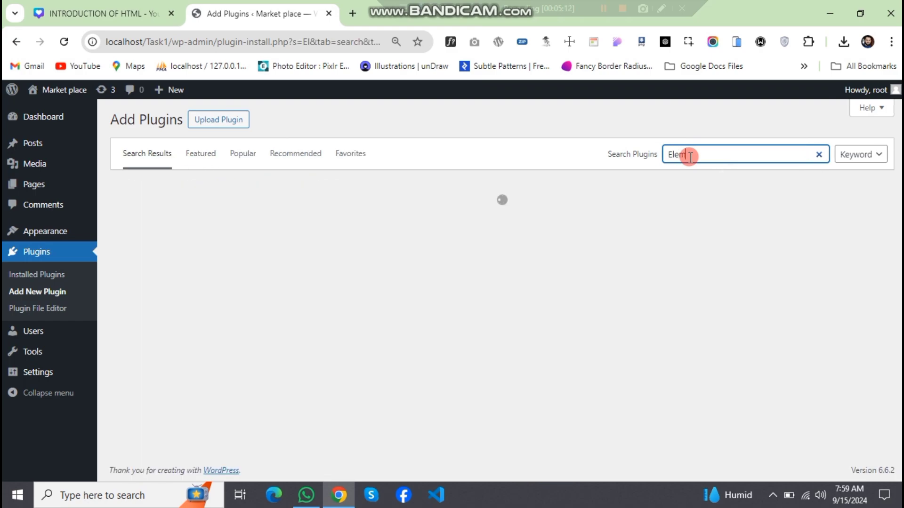
type("entor")
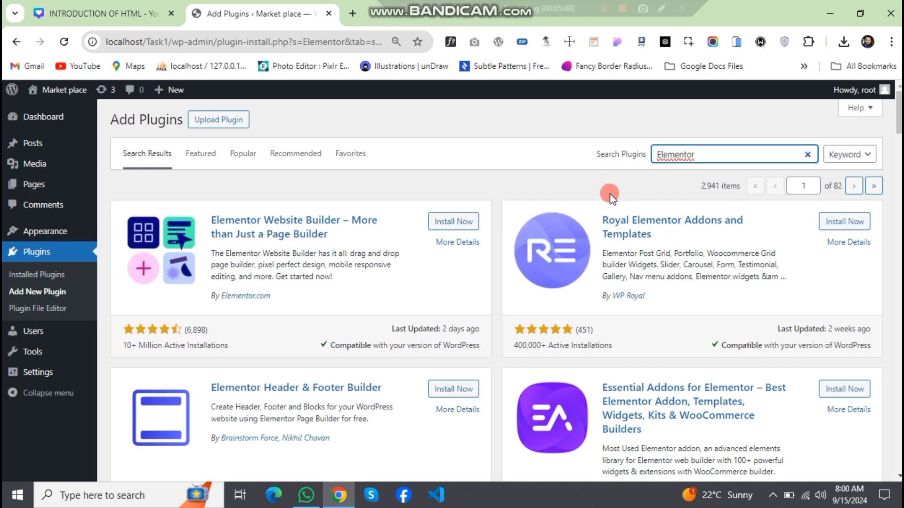
- Install the Elementor Website Builder plugin from the search results
left_click(605, 9)
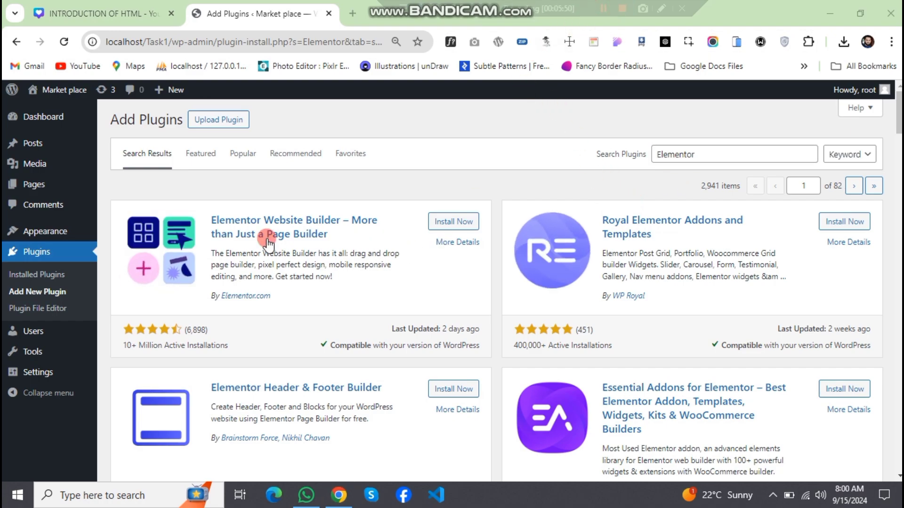
left_click(455, 222)
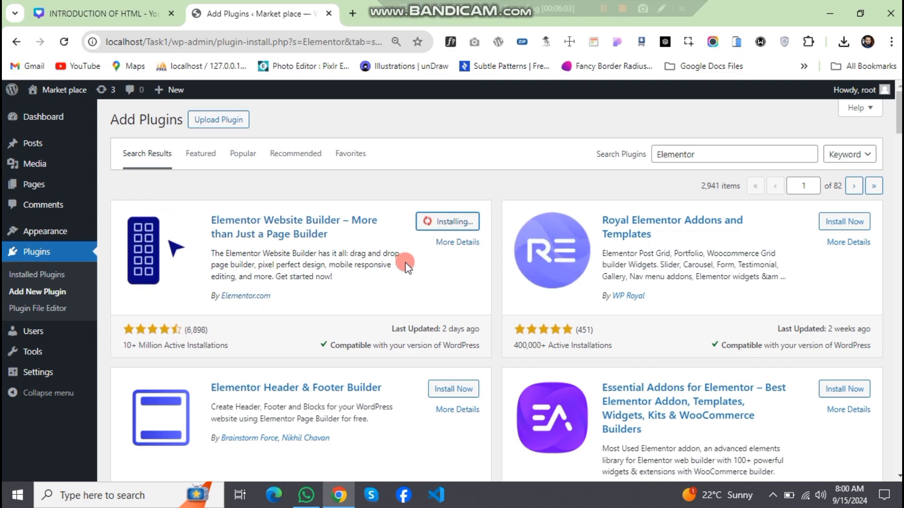
left_click(607, 9)
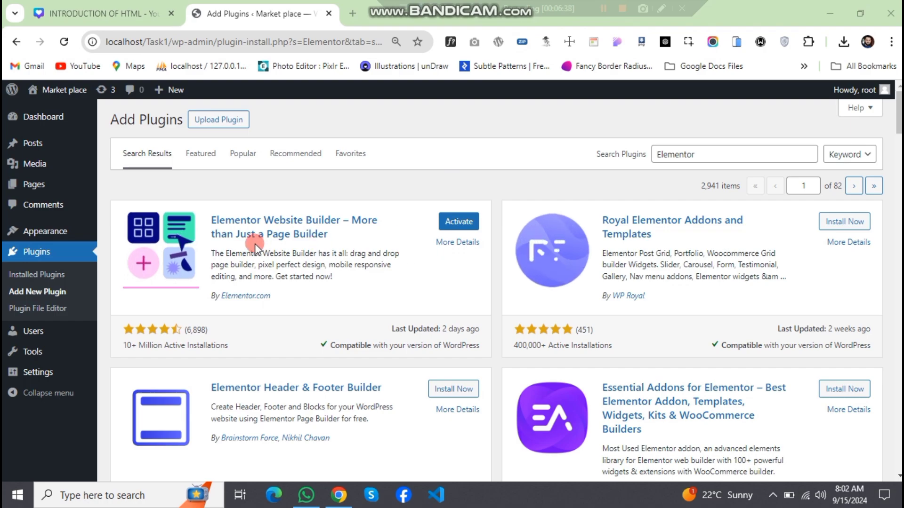
- Activate the Elementor plugin and leave its account onboarding screen without creating an account
left_click(451, 222)
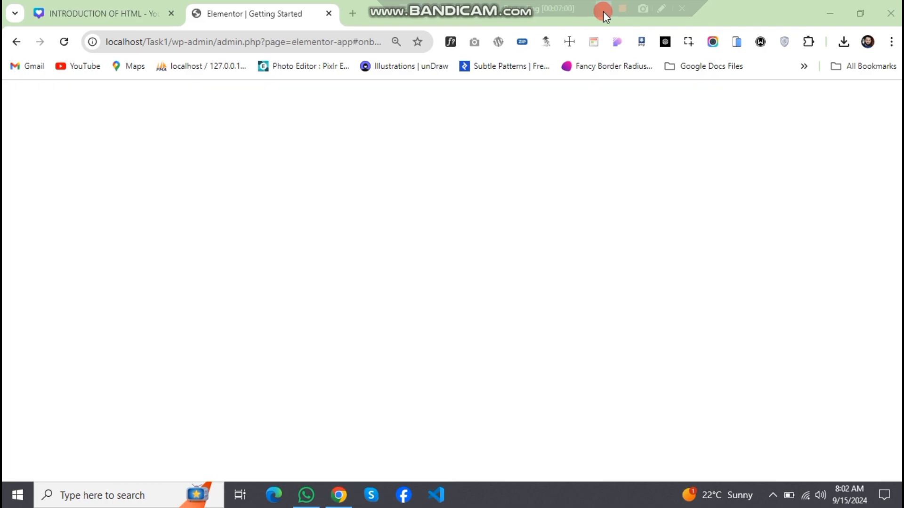
scroll(409, 302, "down", 1)
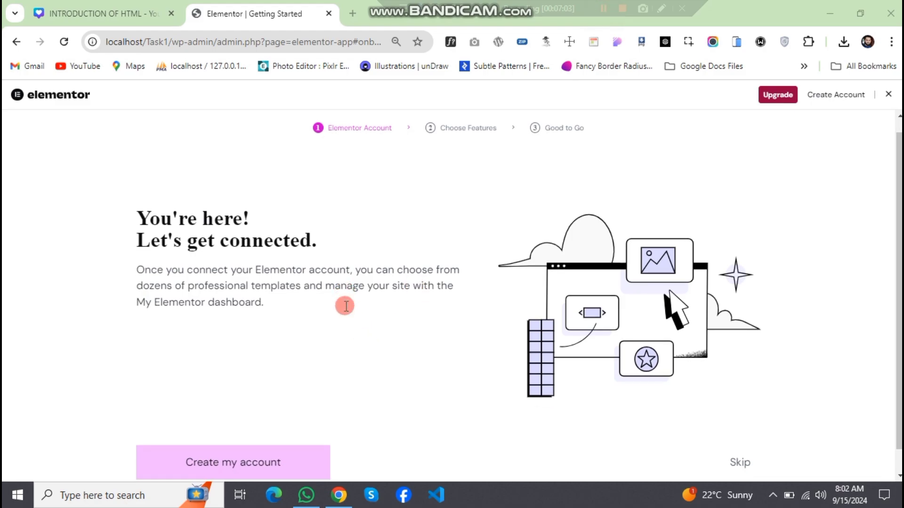
scroll(342, 307, "up", 1)
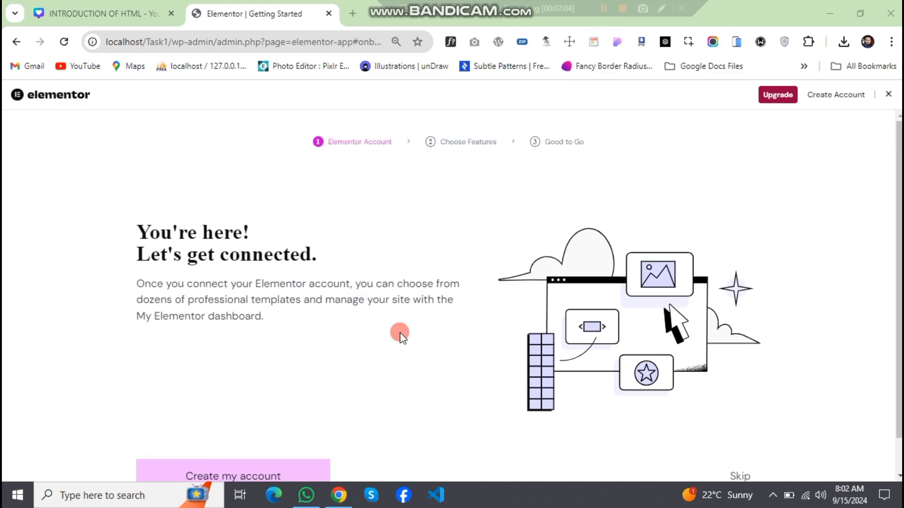
left_click(16, 43)
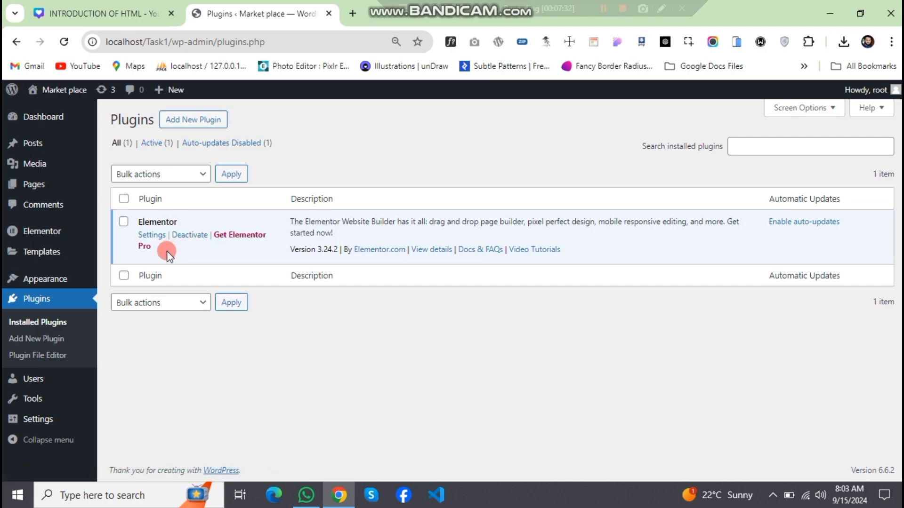
- Move the Privacy Policy and Sample Page pages to the trash in one bulk action
mouse_move(60, 281)
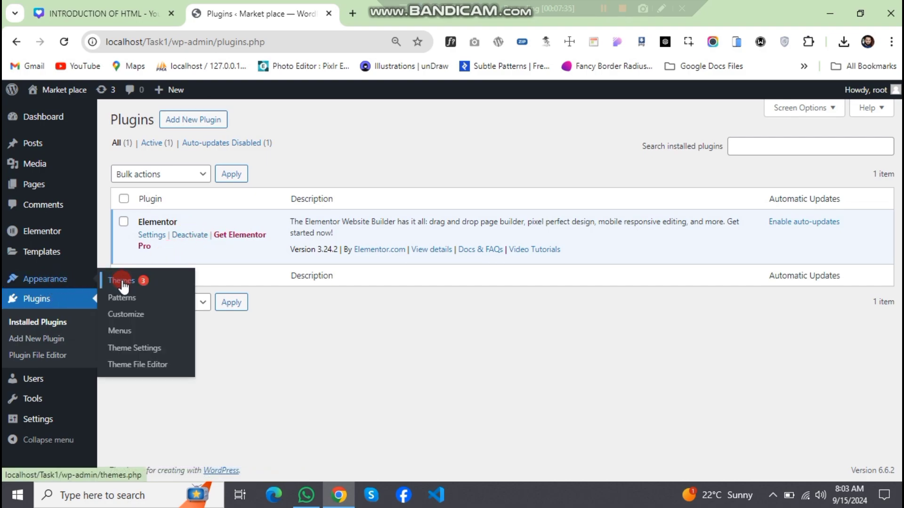
mouse_move(46, 191)
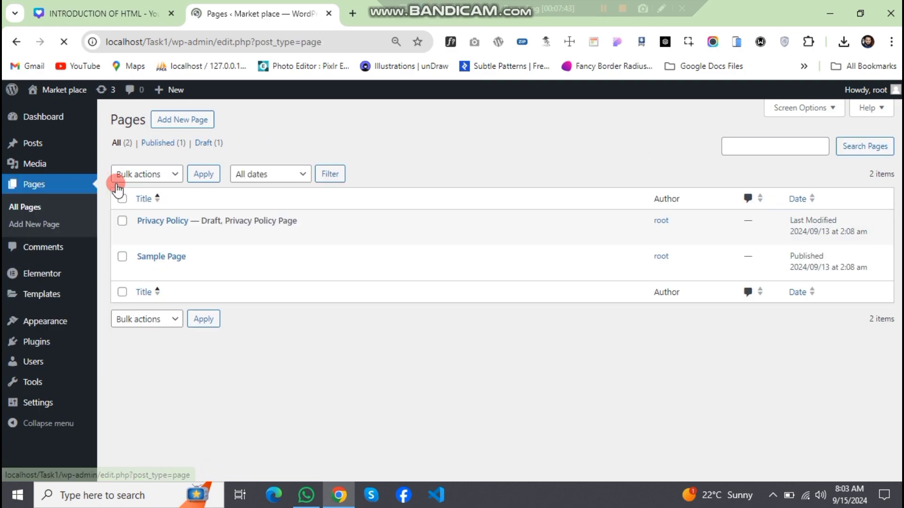
left_click(122, 199)
left_click(152, 172)
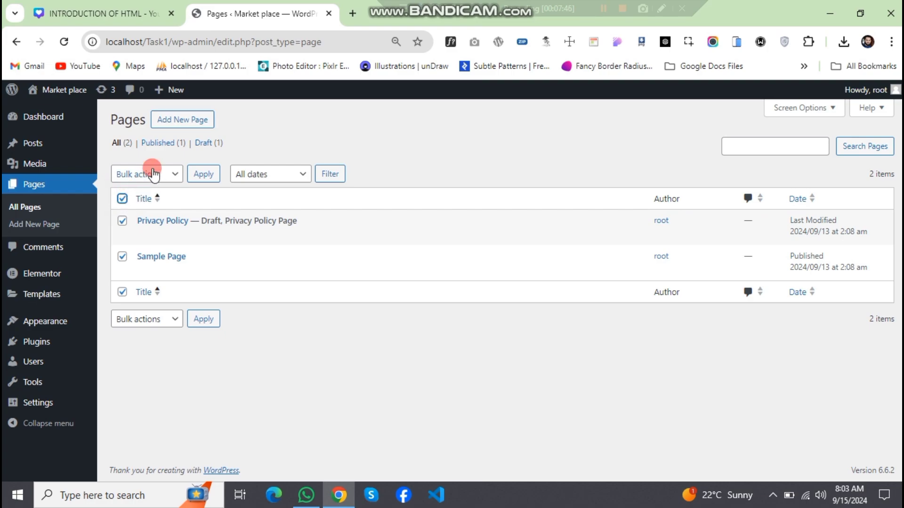
left_click(161, 224)
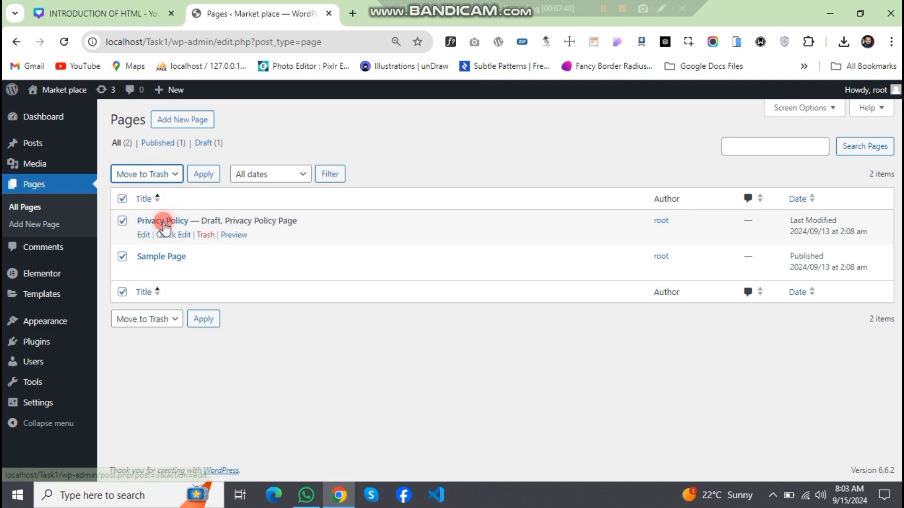
left_click(213, 177)
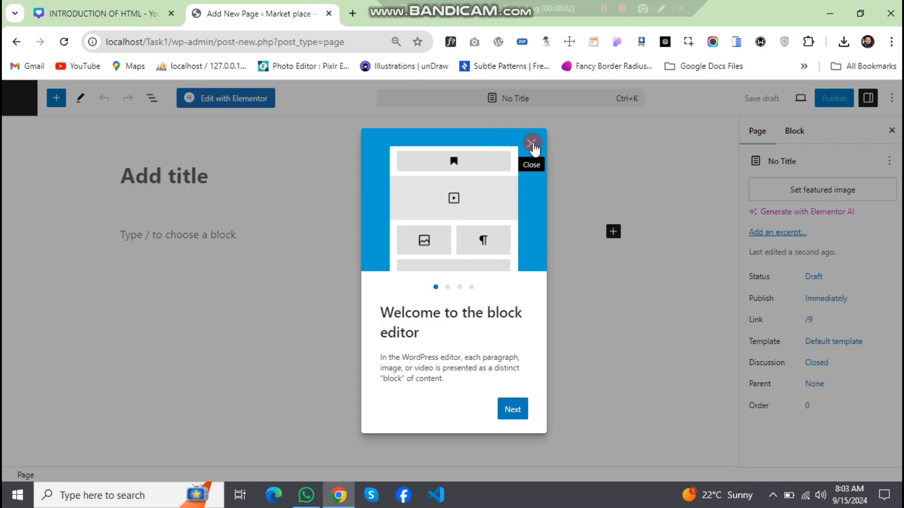
- Dismiss the block editor's welcome guide, title the new page "Home" and publish it
left_click(337, 195)
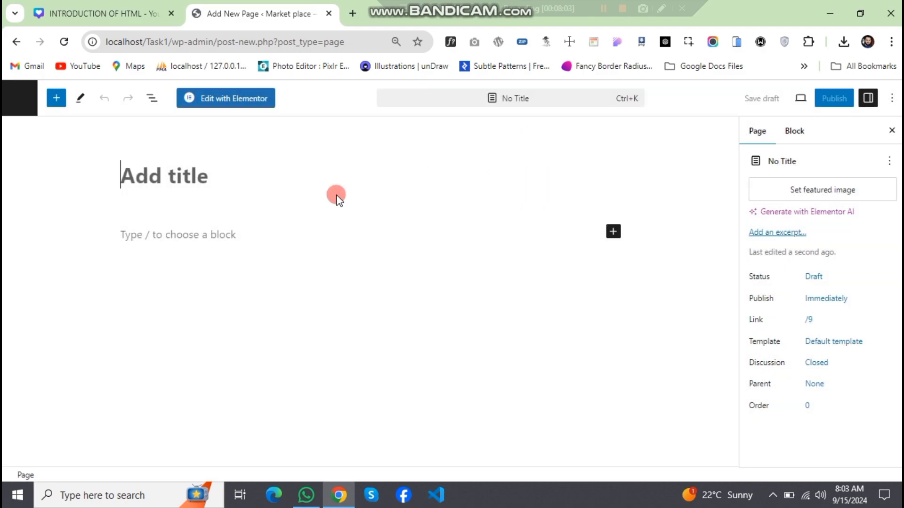
type("Home")
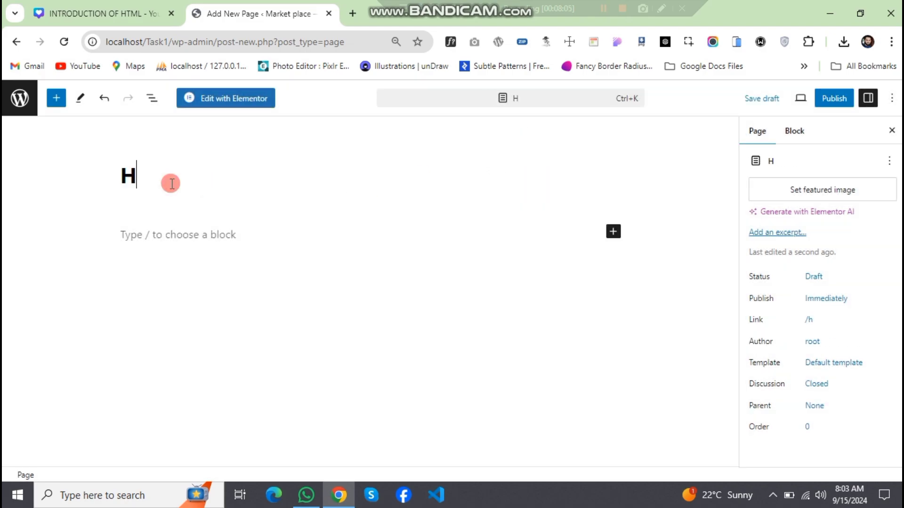
left_click(226, 192)
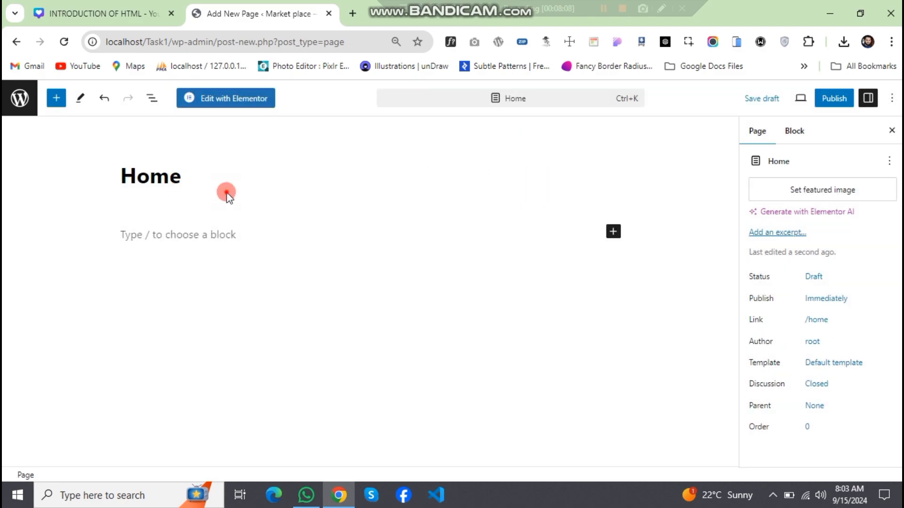
left_click(830, 102)
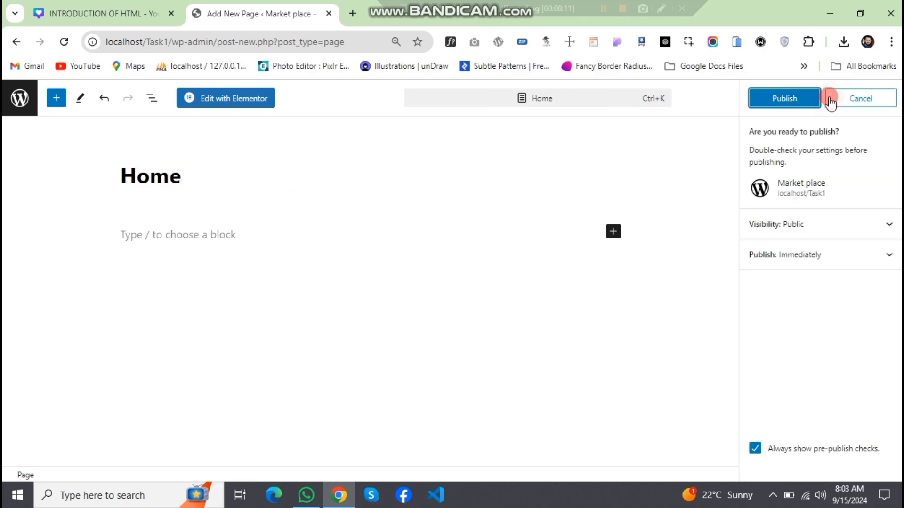
left_click(791, 99)
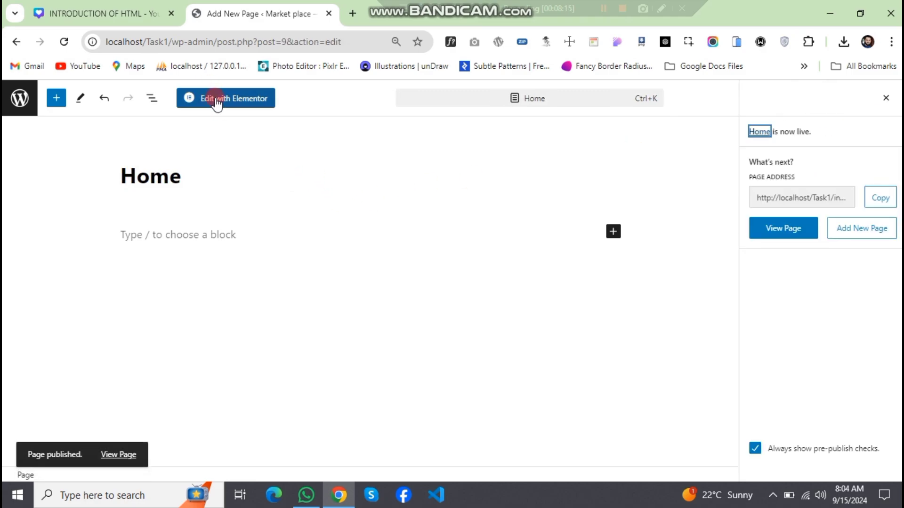
left_click(250, 161)
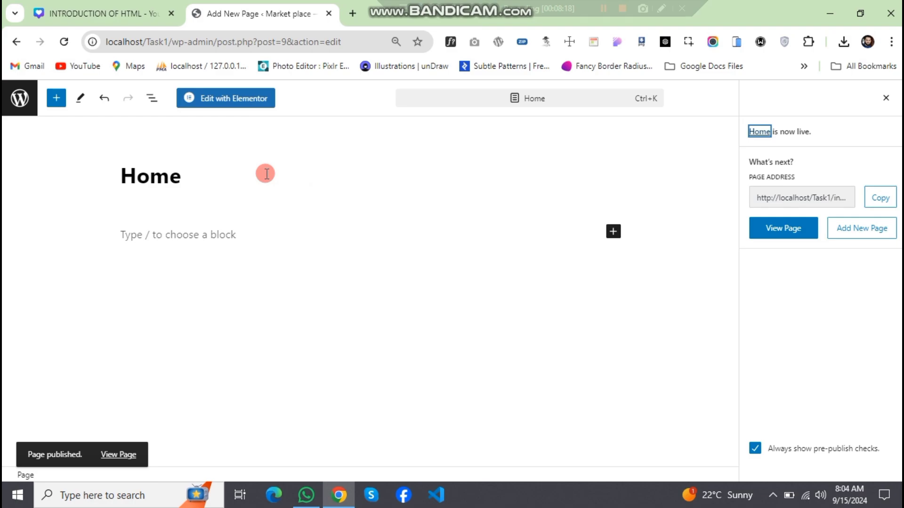
- Create another page titled "About Us" and publish it
left_click(11, 43)
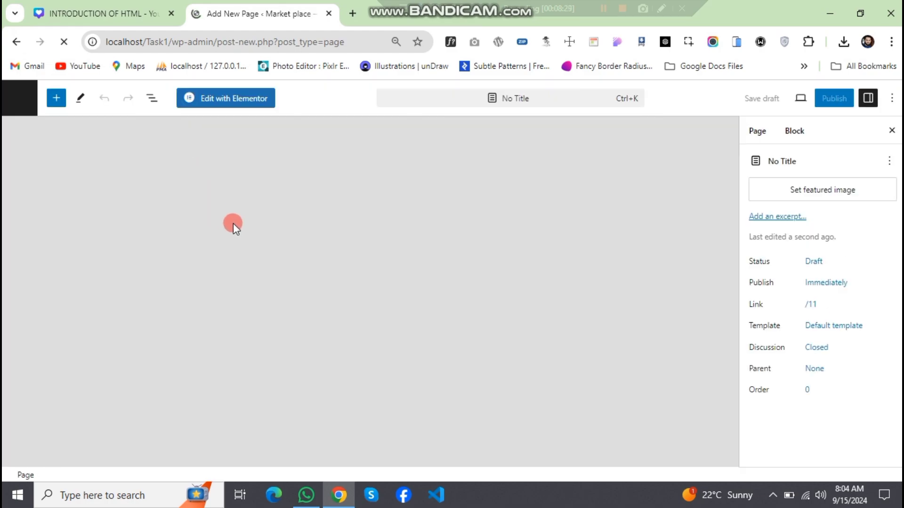
type("Abo")
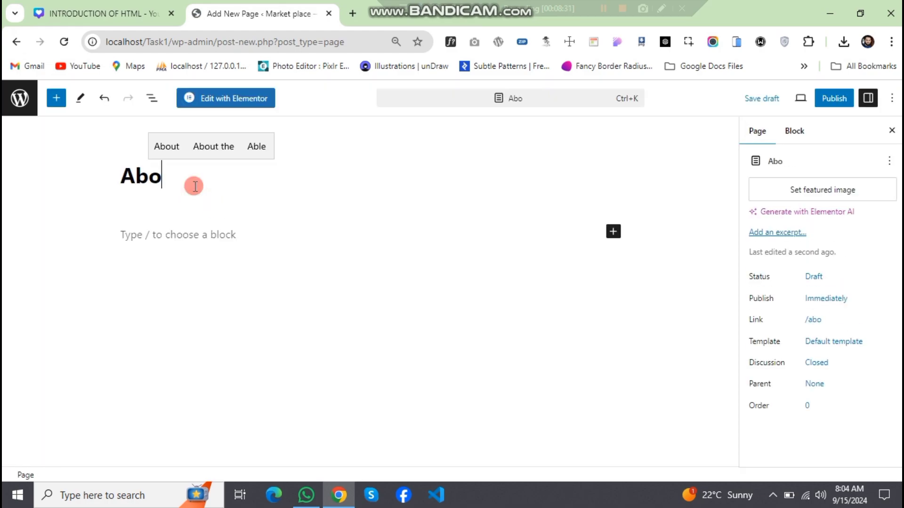
type("ut Us")
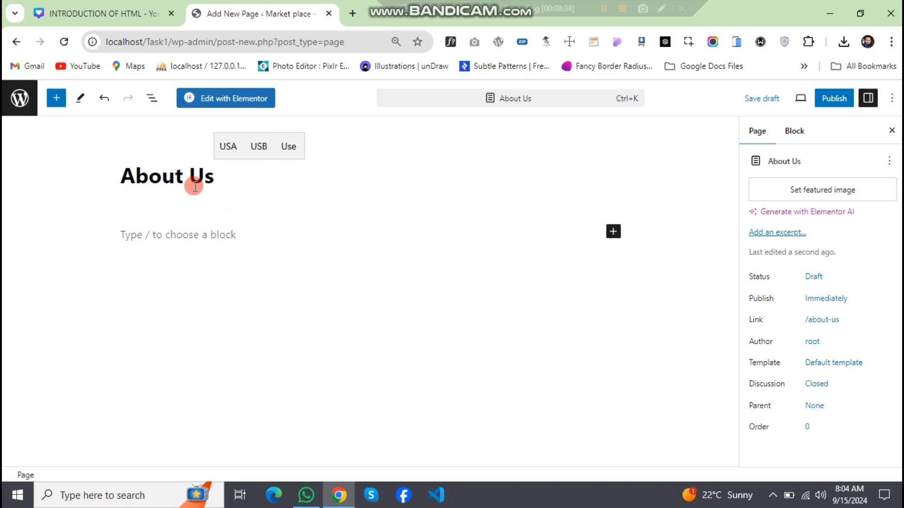
left_click(835, 99)
left_click(790, 103)
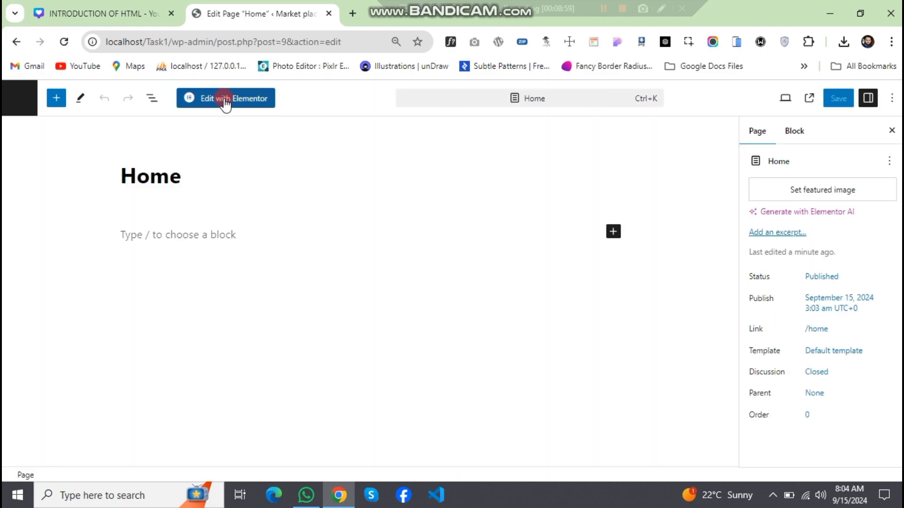
- Open the Home page for editing with Elementor
left_click(226, 100)
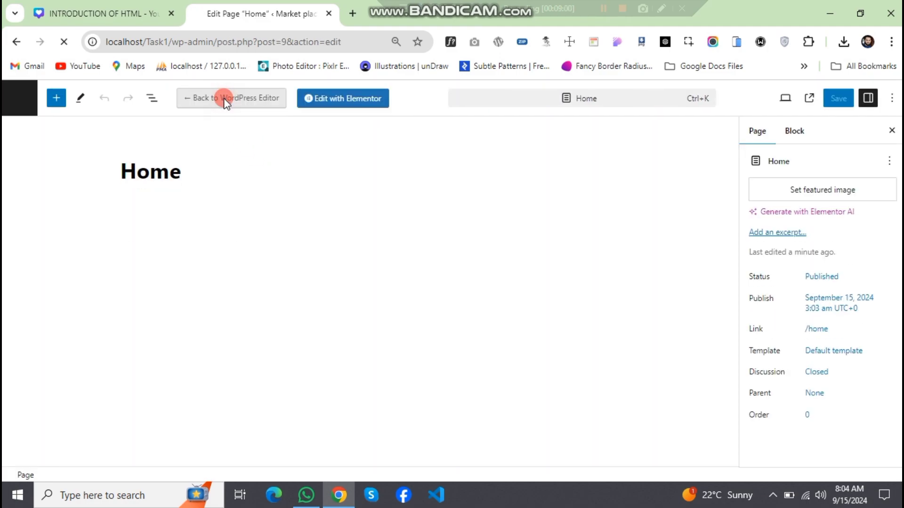
left_click(328, 106)
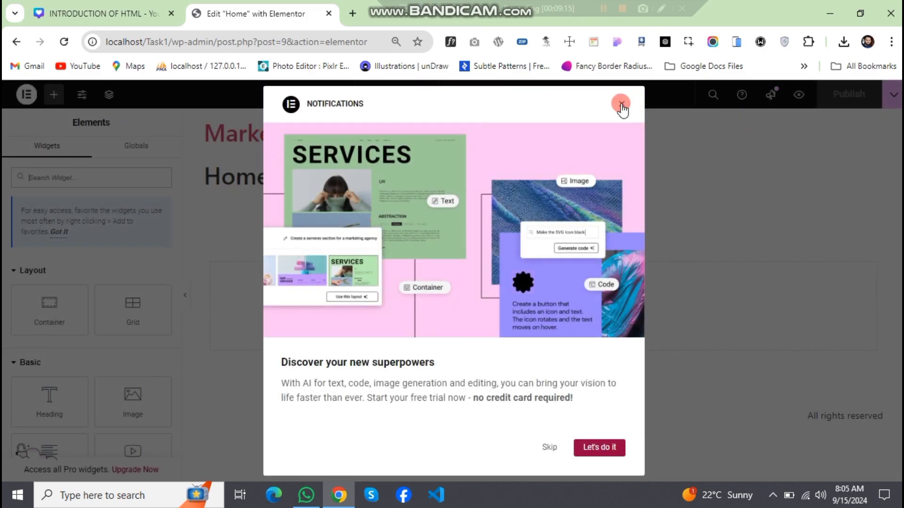
left_click(621, 104)
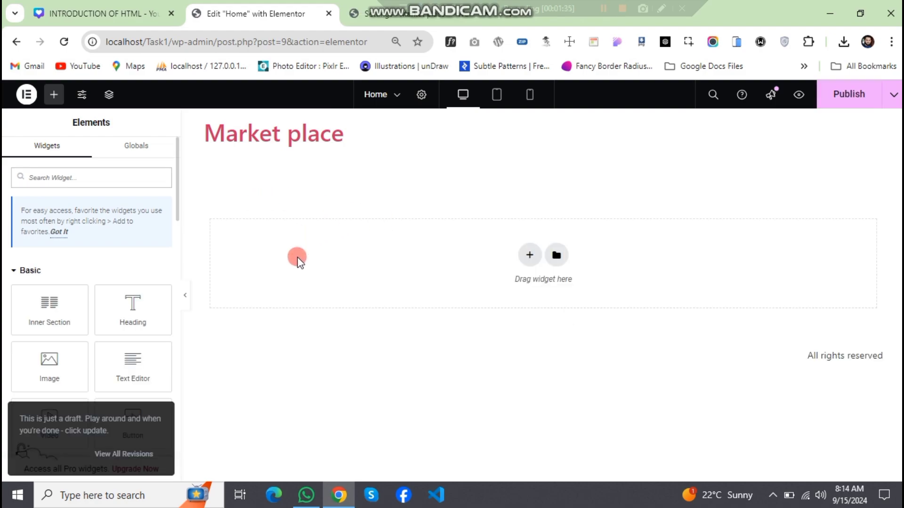
- Add a section with two equal columns to the Home page and place an Image widget in its first column
left_click(529, 257)
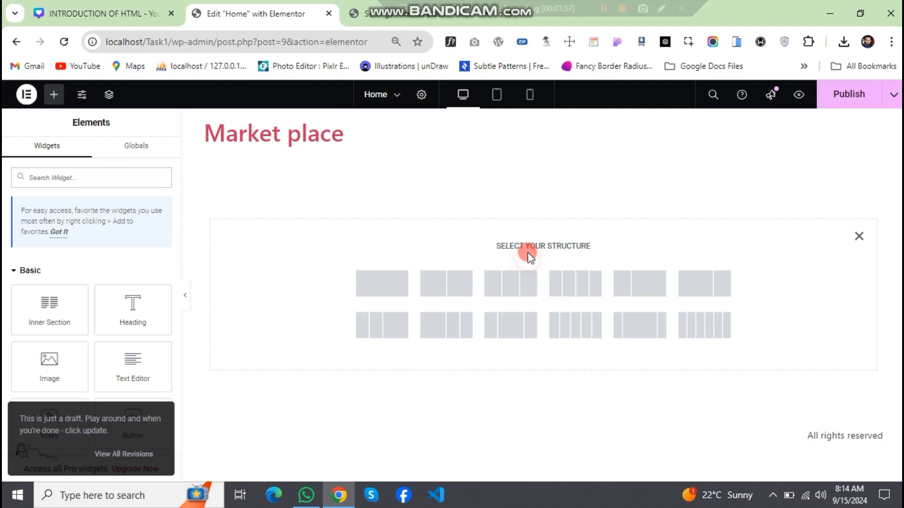
left_click(445, 283)
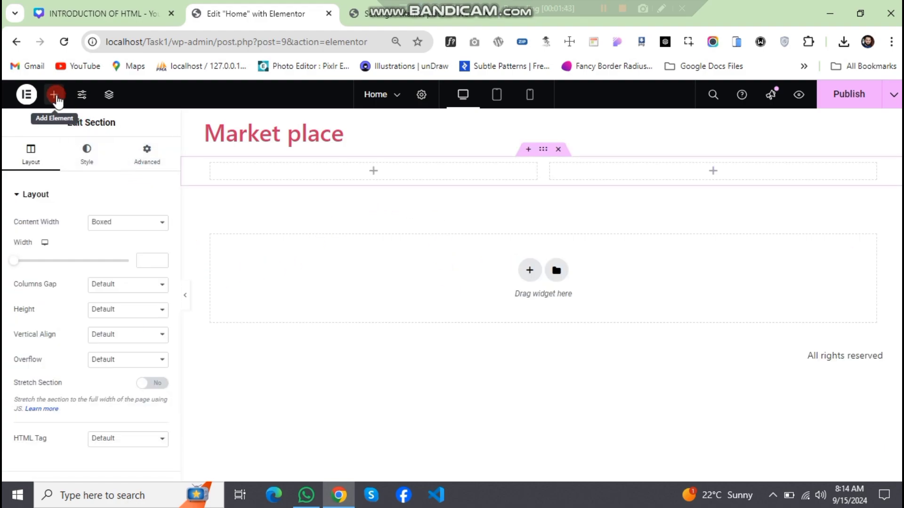
left_click(54, 95)
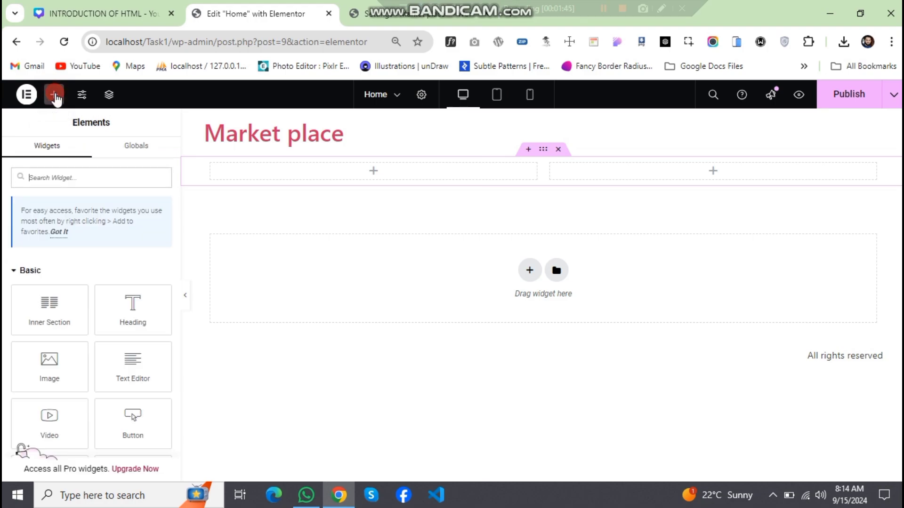
left_click_drag(55, 374, 357, 179)
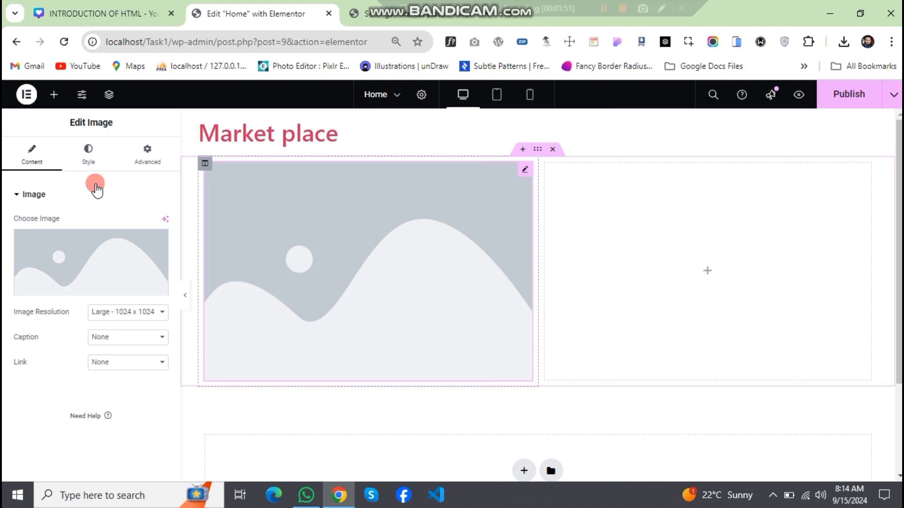
- Place a Heading, a Text Editor and a Button widget one below the other in the section's second column
left_click(55, 95)
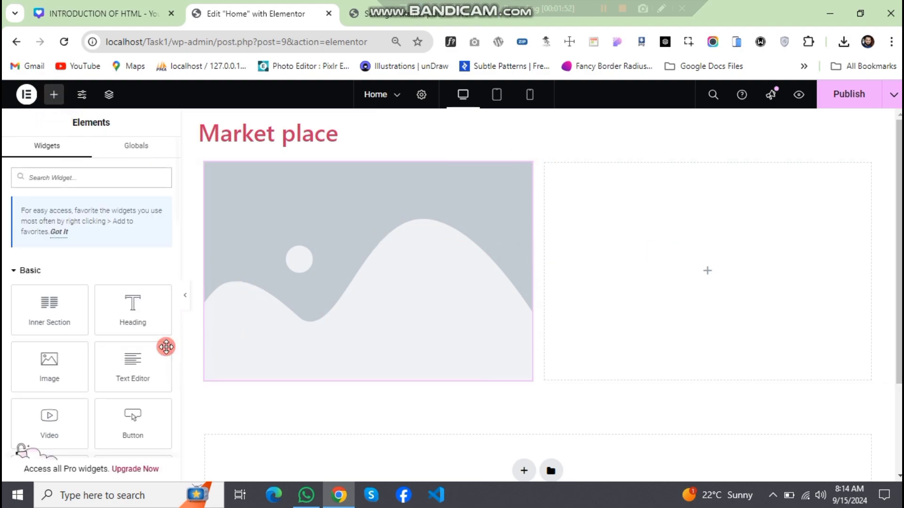
left_click_drag(132, 305, 680, 265)
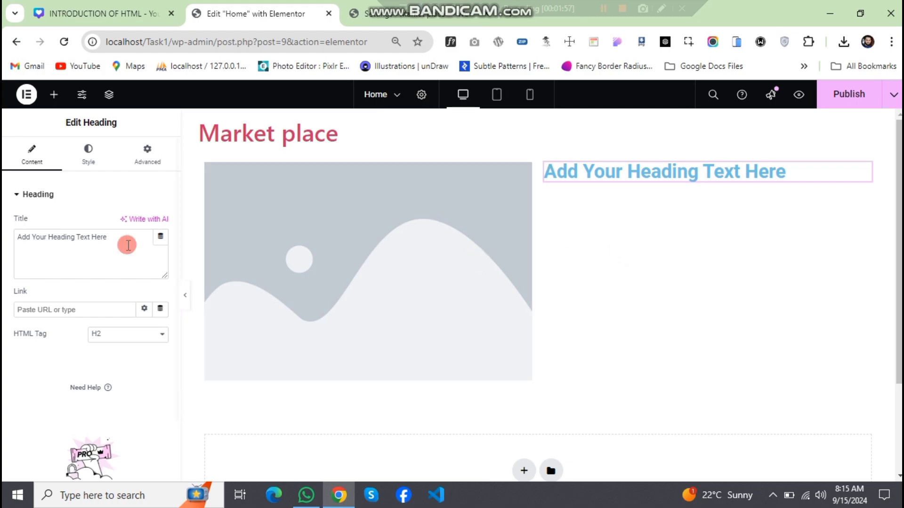
left_click(54, 95)
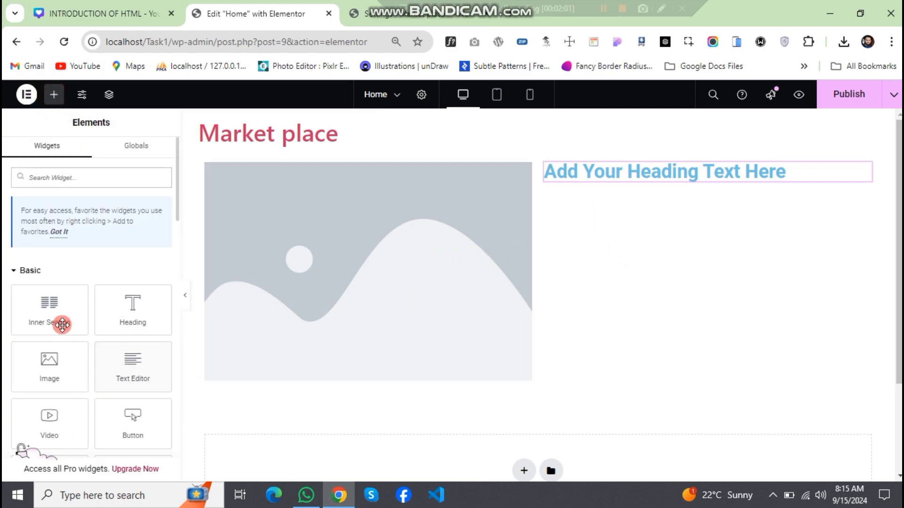
left_click_drag(120, 360, 594, 175)
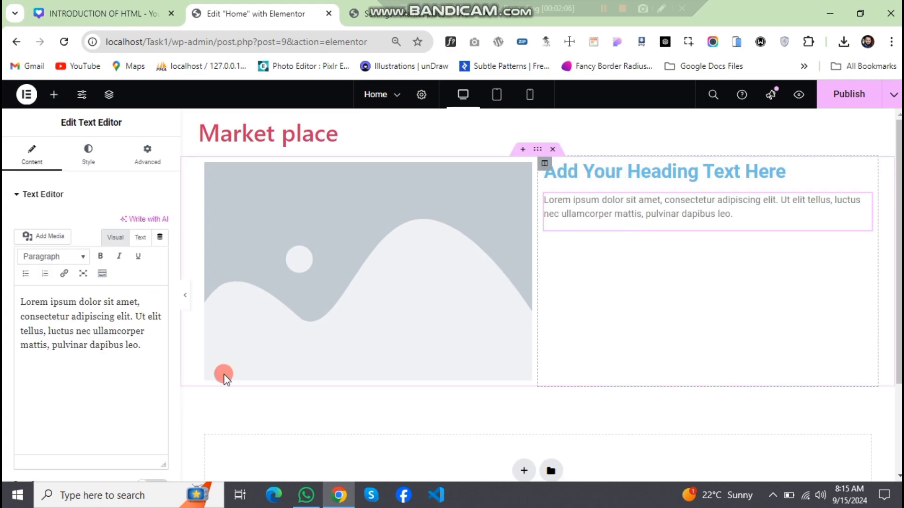
left_click(52, 96)
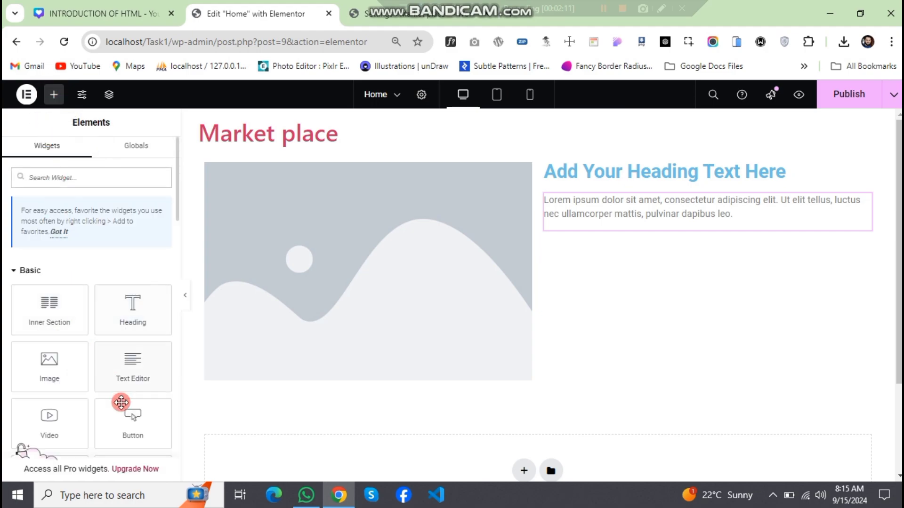
left_click_drag(127, 422, 604, 231)
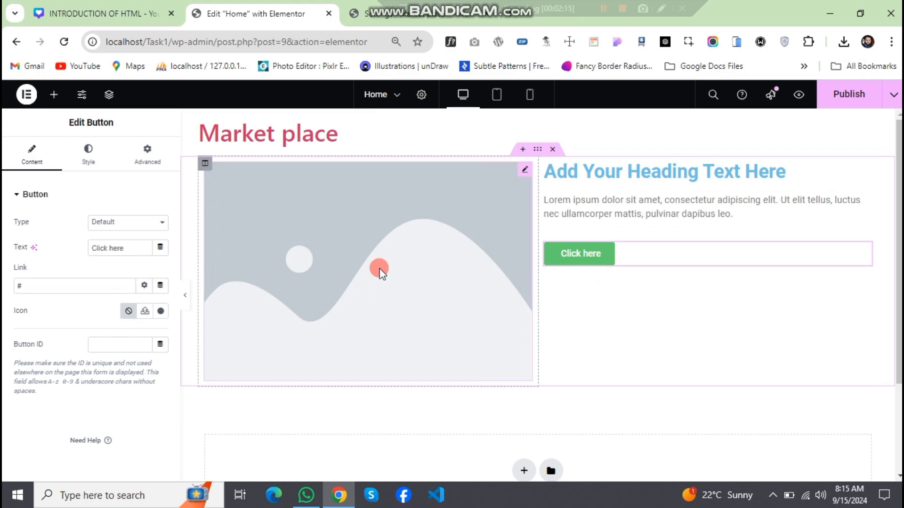
- Upload 01-2-nos-cuisines from the Desktop's New folder and set it as the picture of the first column's Image widget
left_click(344, 258)
left_click(84, 255)
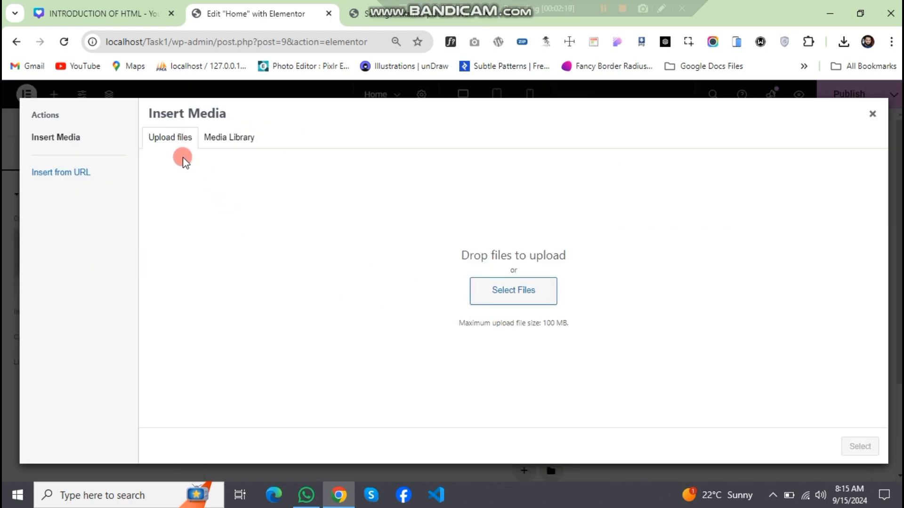
left_click(502, 292)
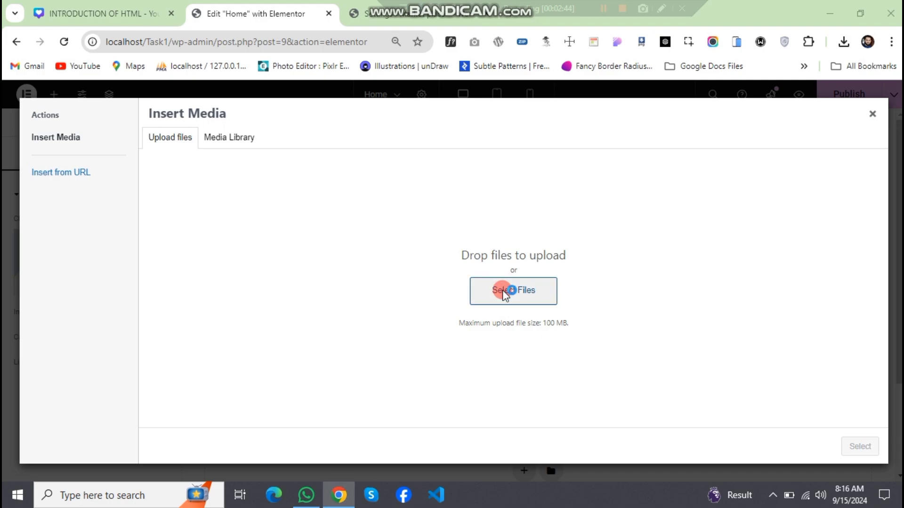
left_click(283, 261)
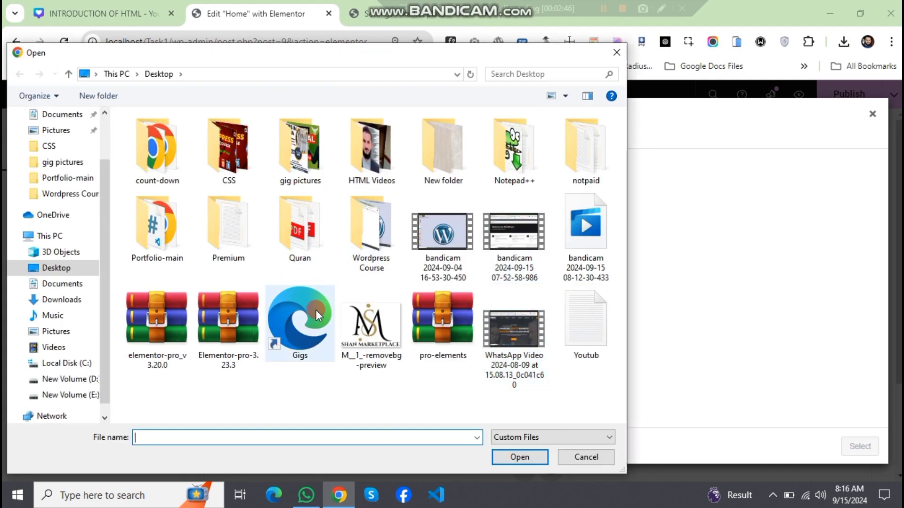
left_click(219, 292)
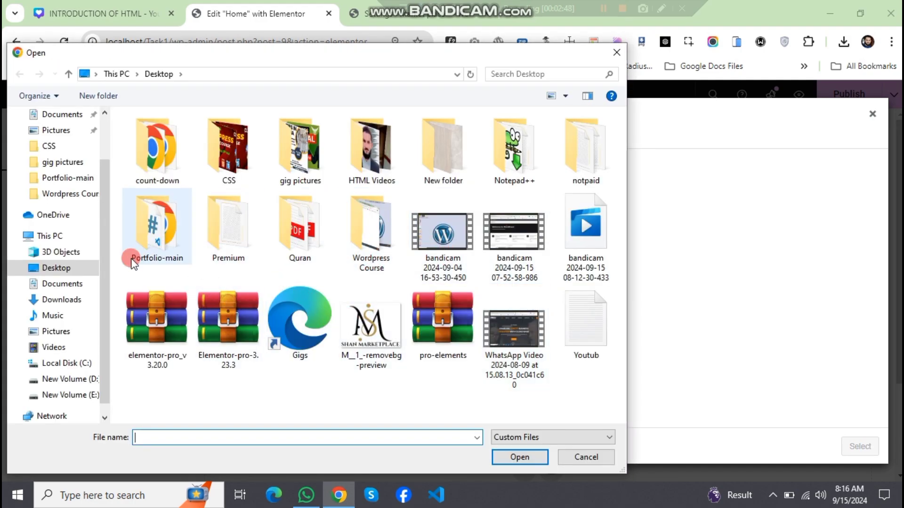
left_click(507, 286)
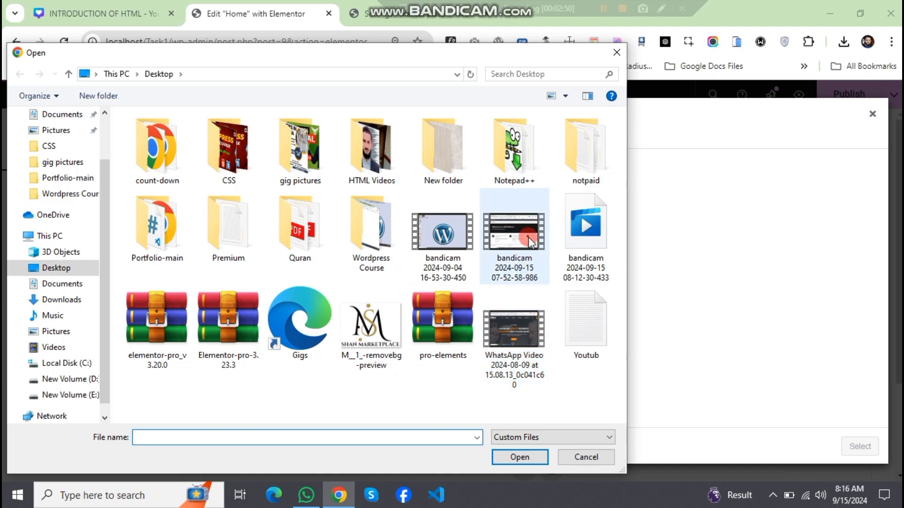
left_click(456, 168)
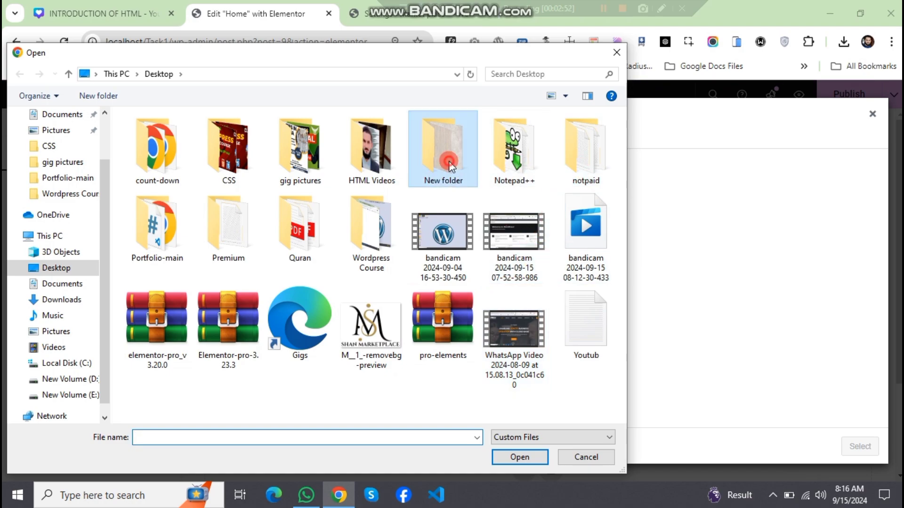
double_click(456, 168)
left_click(236, 277)
left_click(163, 249)
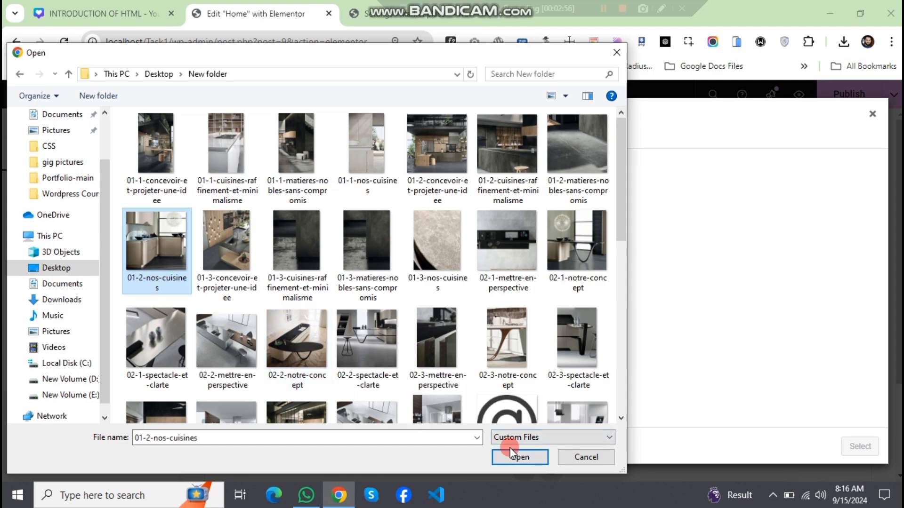
left_click(523, 456)
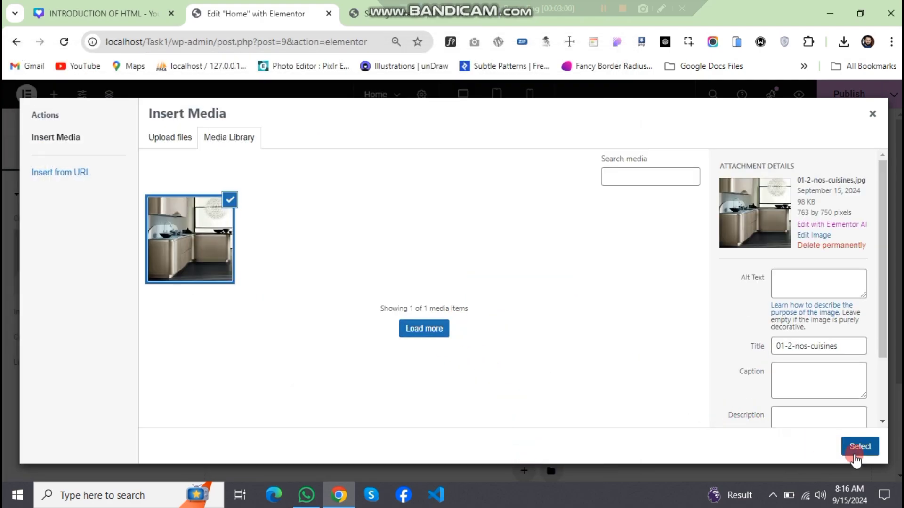
left_click(859, 447)
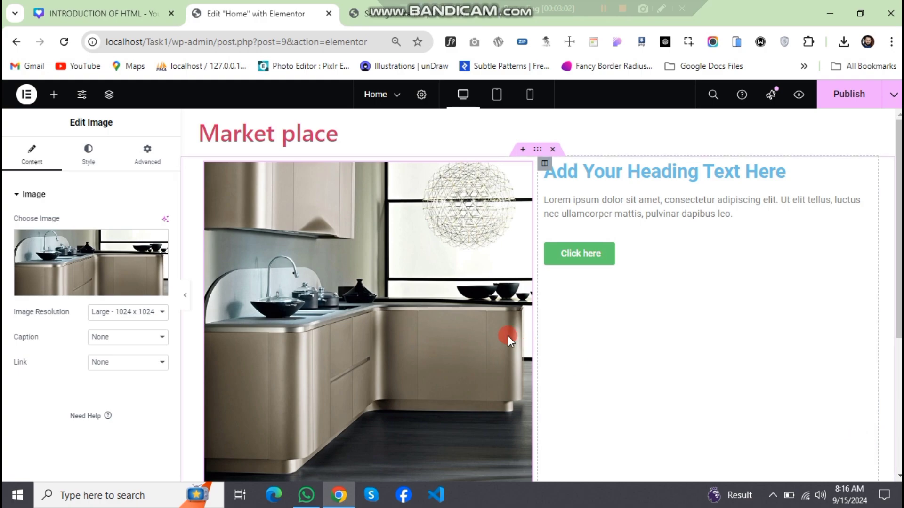
- Add a section with three equal columns below the image and text section
scroll(414, 317, "down", 3)
scroll(394, 312, "up", 5)
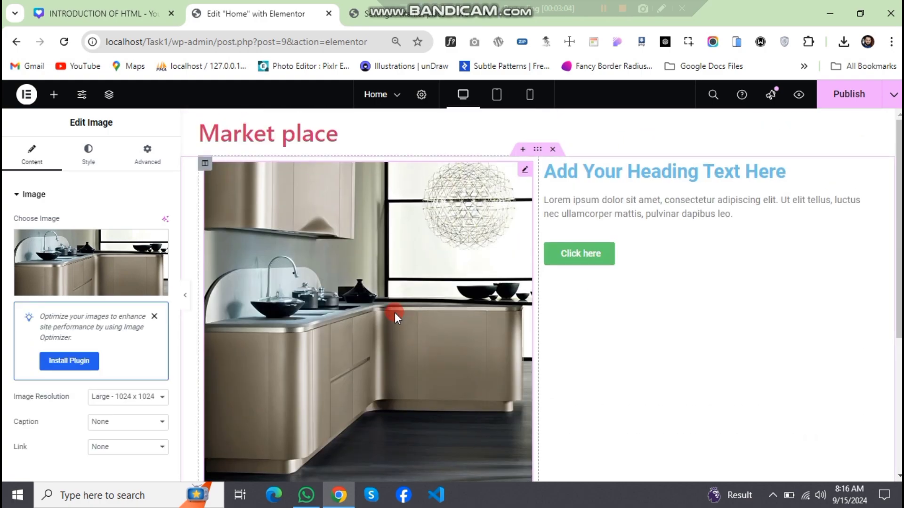
scroll(394, 313, "down", 2)
scroll(547, 293, "up", 2)
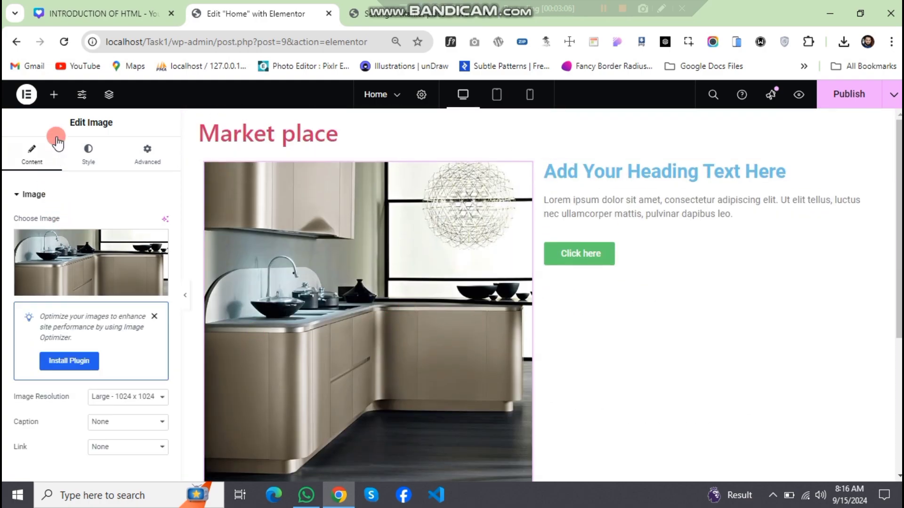
left_click(54, 95)
scroll(423, 292, "down", 6)
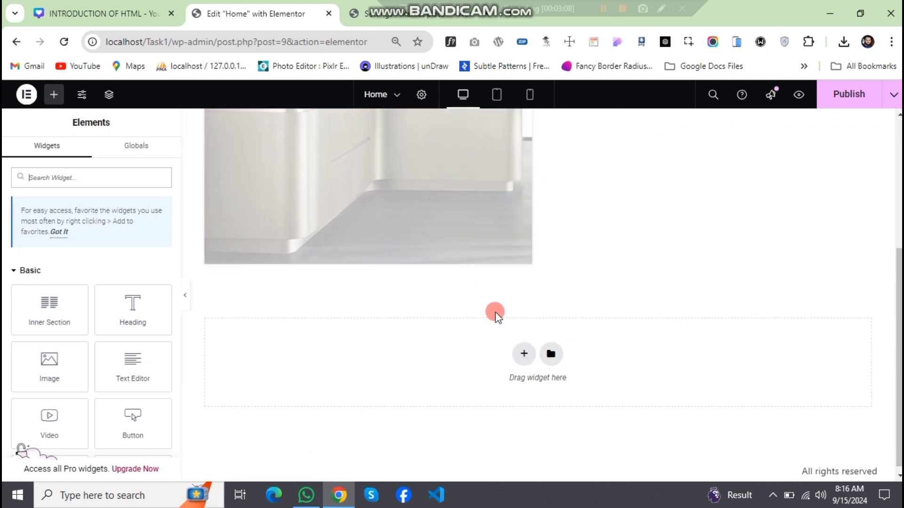
left_click(523, 352)
left_click(496, 383)
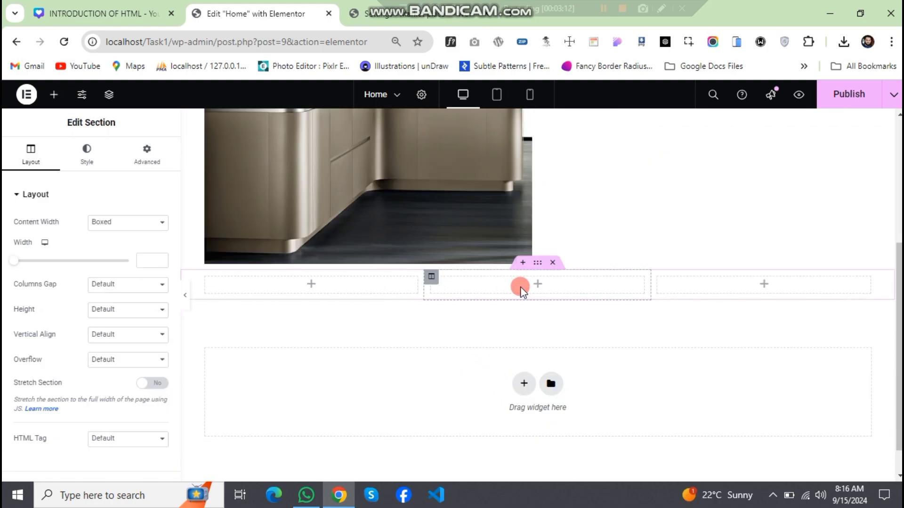
scroll(496, 339, "up", 5)
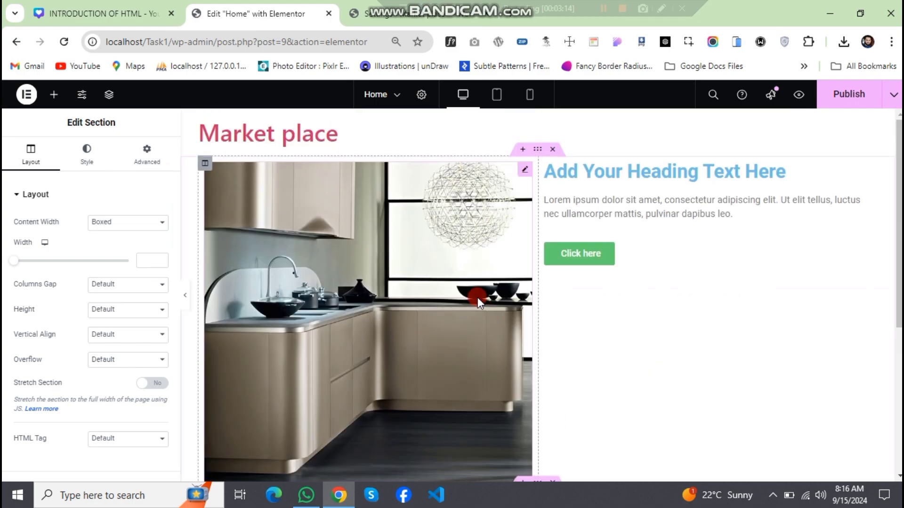
scroll(461, 306, "down", 6)
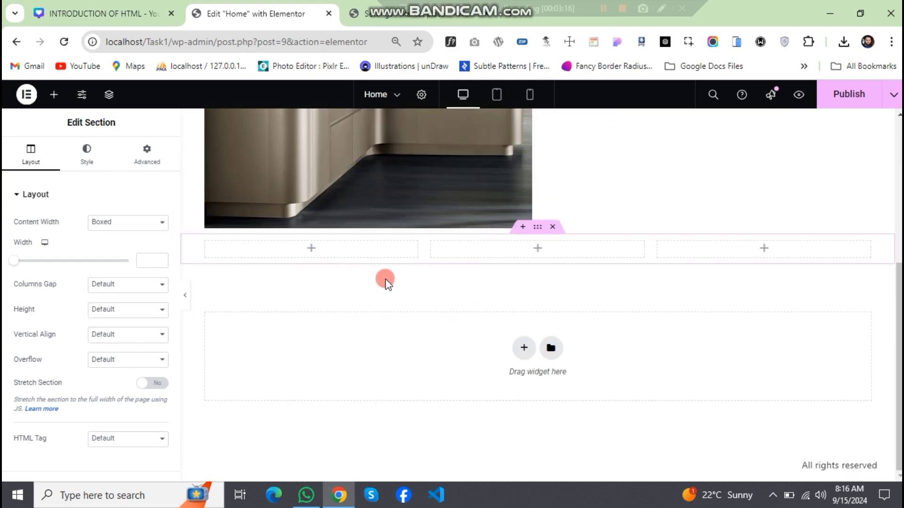
- Place a Video widget in the new section's first column and a Google Maps widget in its second column
left_click(53, 95)
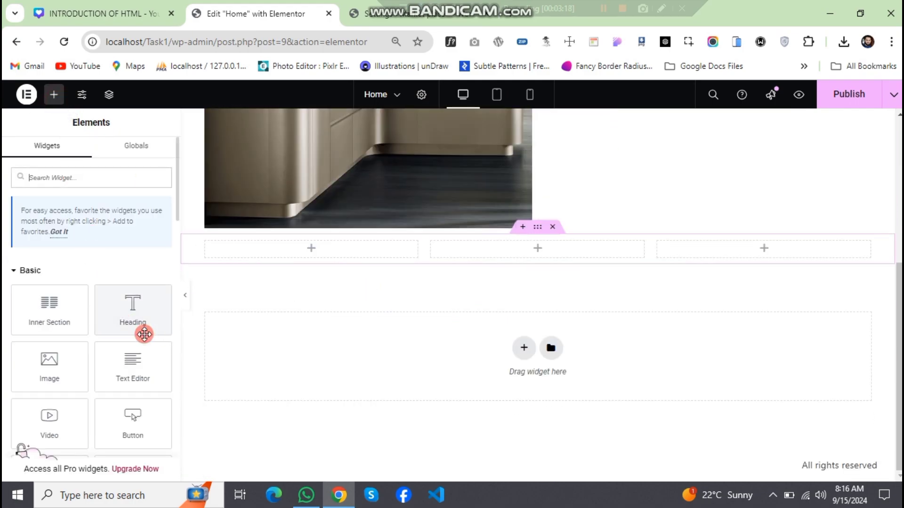
scroll(122, 351, "down", 2)
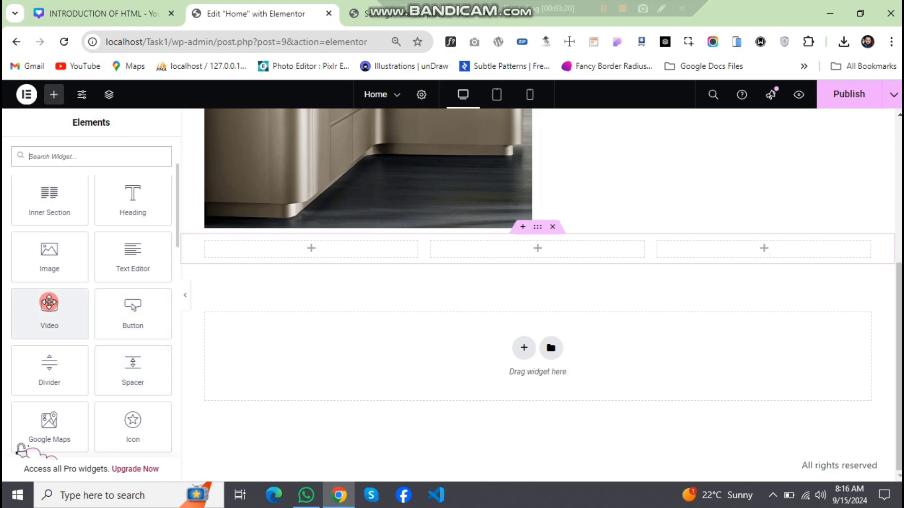
left_click_drag(46, 312, 325, 248)
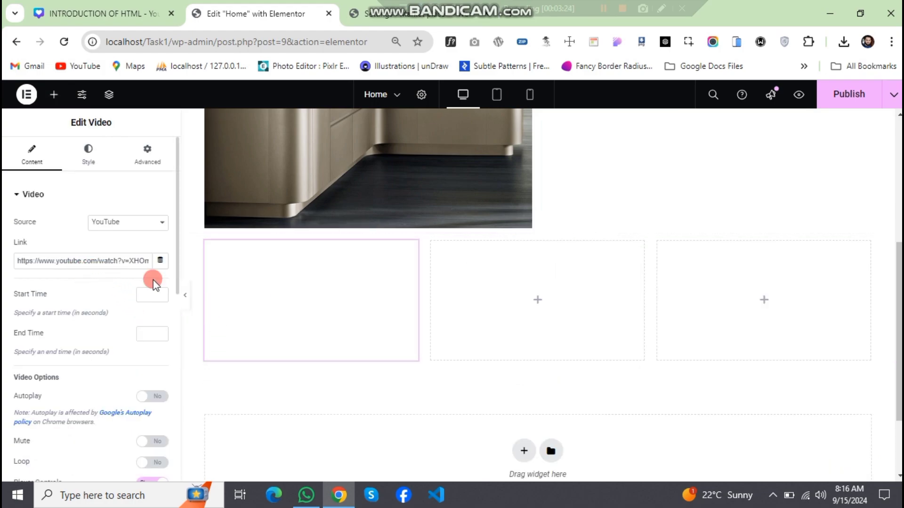
left_click(51, 95)
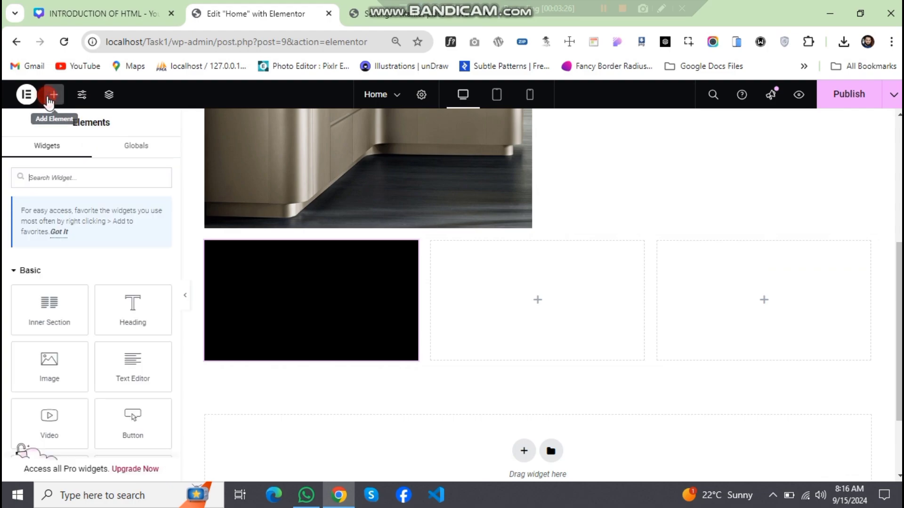
scroll(63, 368, "down", 5)
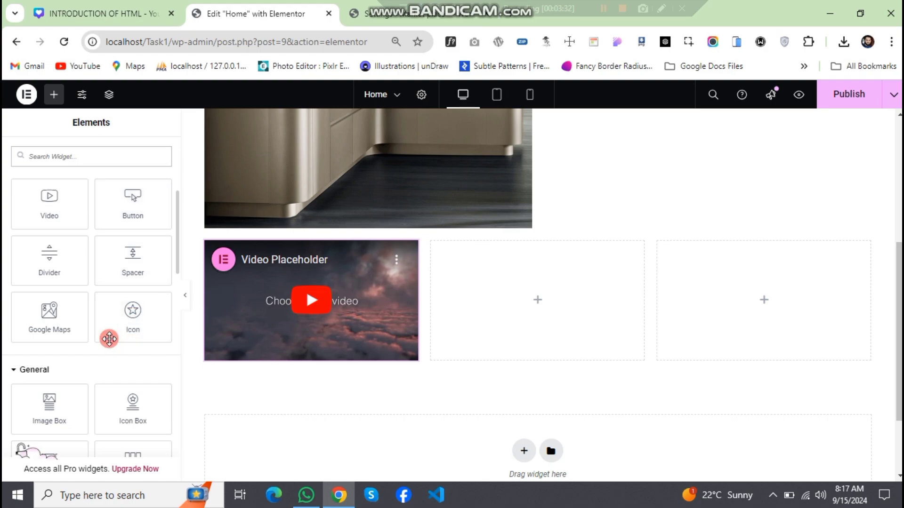
left_click_drag(42, 316, 534, 291)
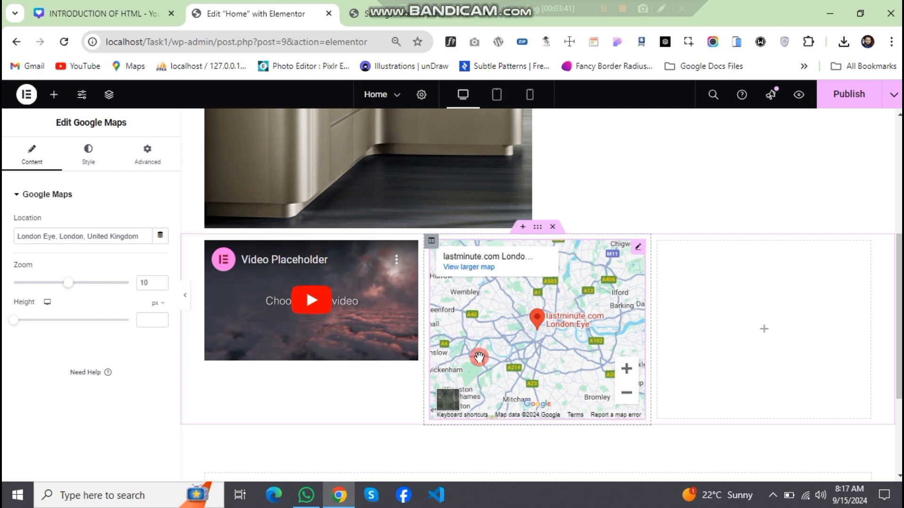
- Place a Counter widget in the third column of the three-column section
left_click(54, 95)
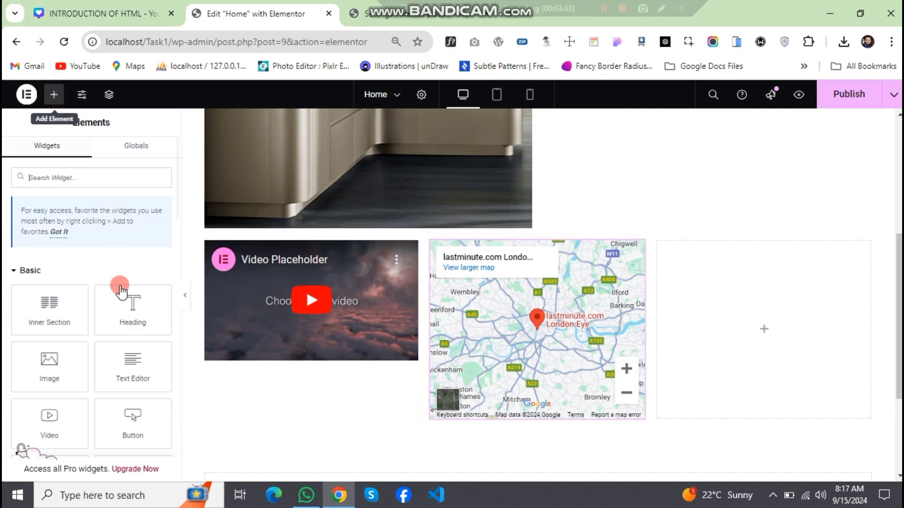
scroll(111, 371, "down", 4)
scroll(109, 369, "down", 2)
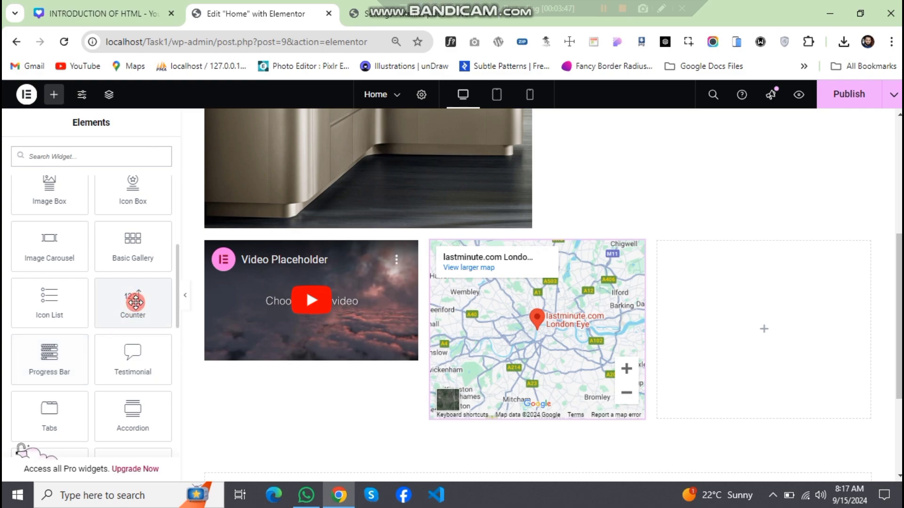
left_click_drag(128, 300, 731, 332)
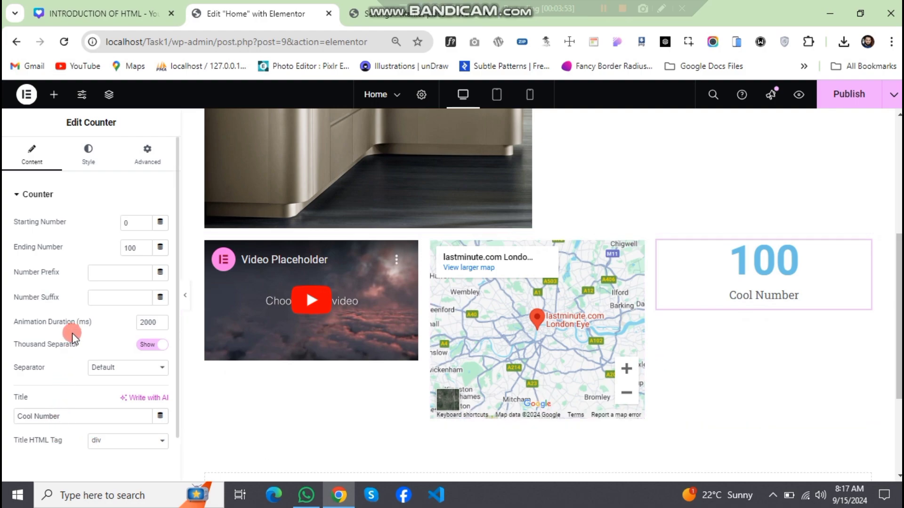
- Place the WordPress Calendar widget below the counter in the third column
left_click(49, 96)
scroll(71, 360, "down", 5)
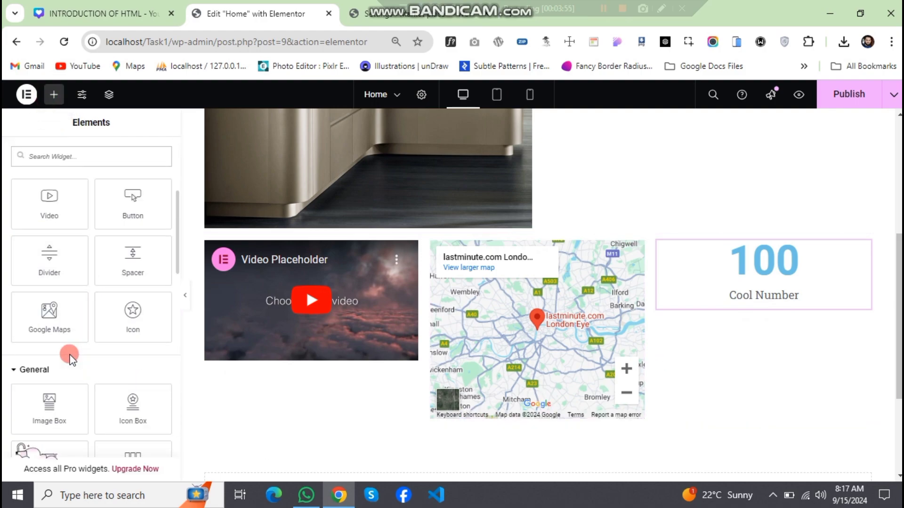
scroll(70, 360, "down", 2)
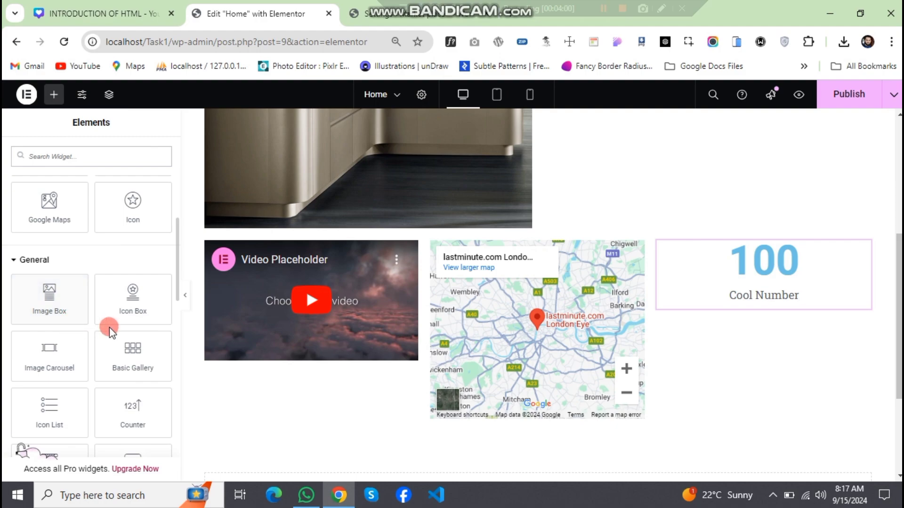
scroll(87, 333, "down", 10)
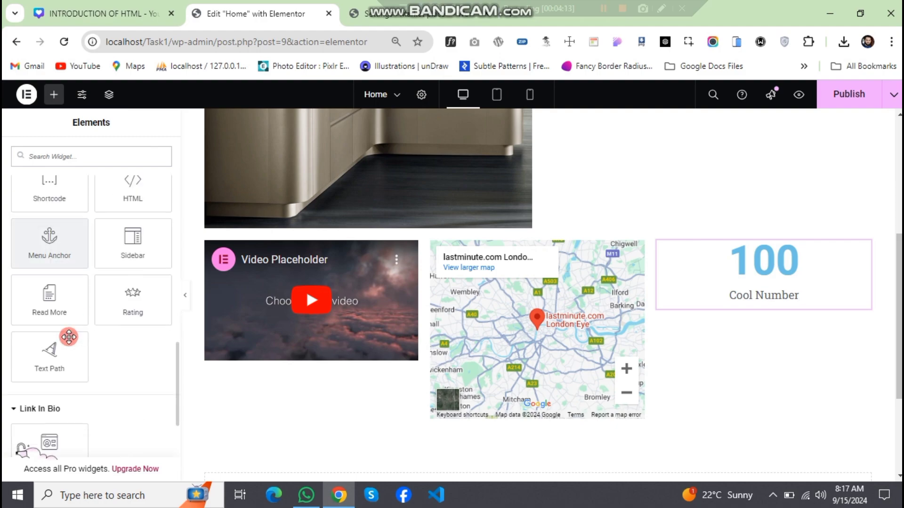
left_click(43, 285)
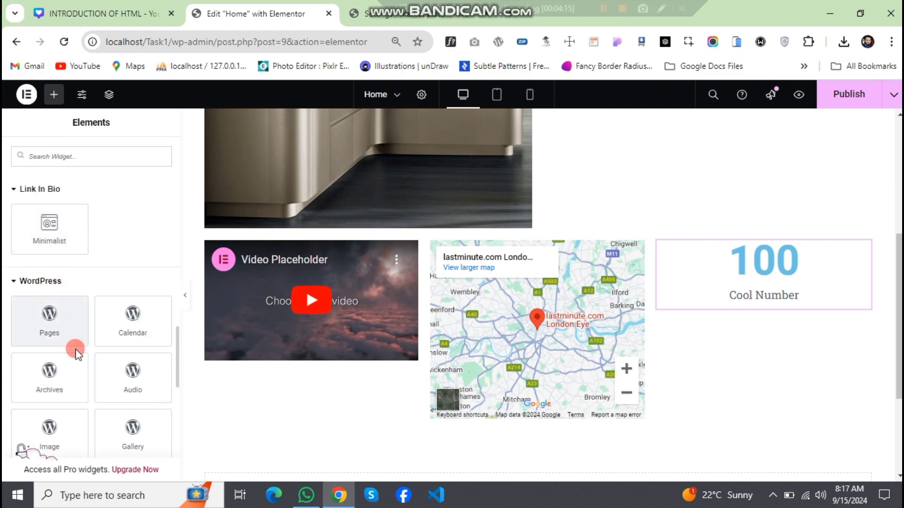
scroll(101, 376, "down", 4)
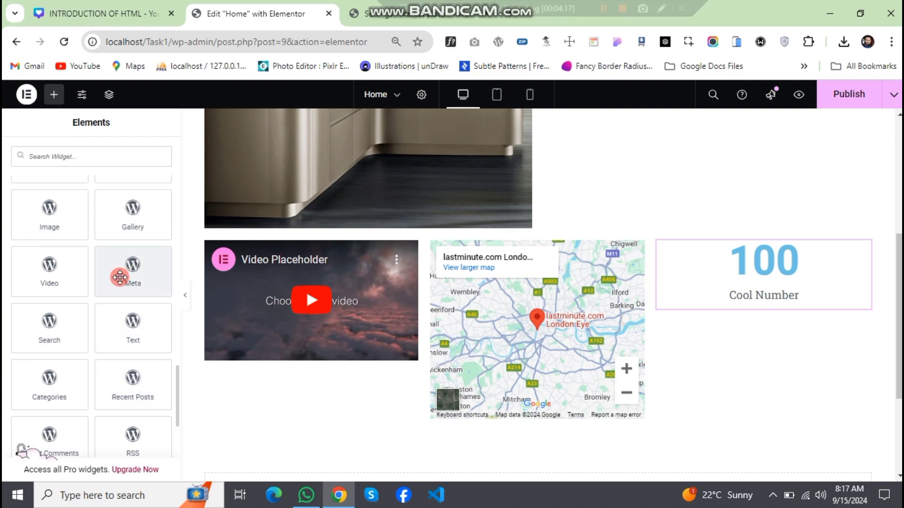
scroll(135, 329, "up", 4)
left_click_drag(123, 323, 730, 301)
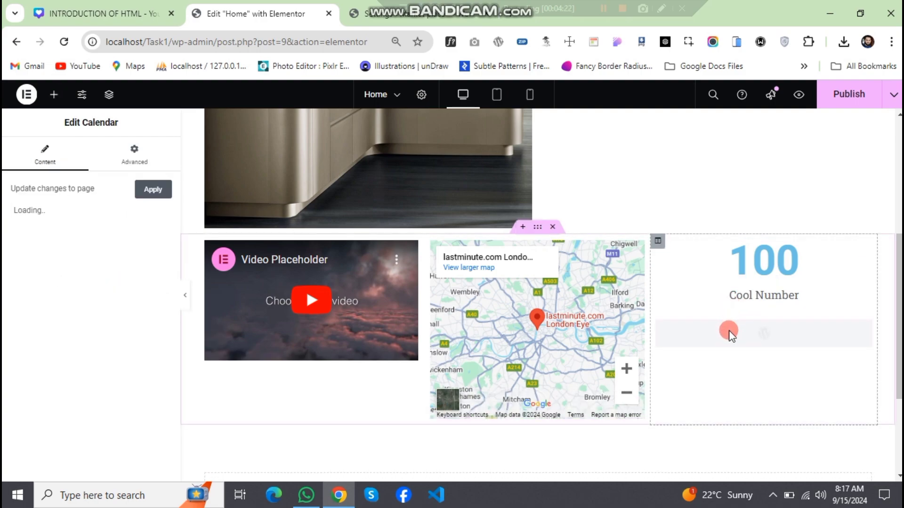
- Review the finished Home page layout and publish its changes
scroll(549, 363, "down", 5)
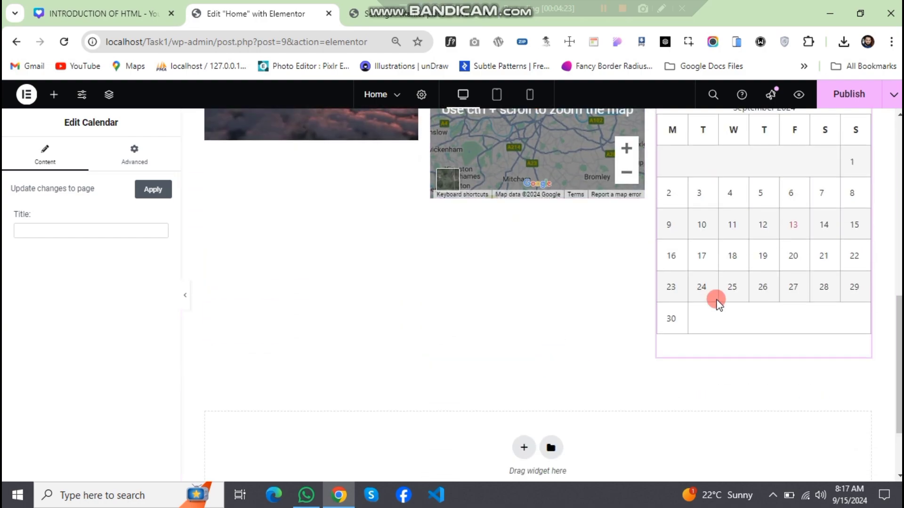
scroll(555, 344, "up", 4)
scroll(543, 345, "up", 1)
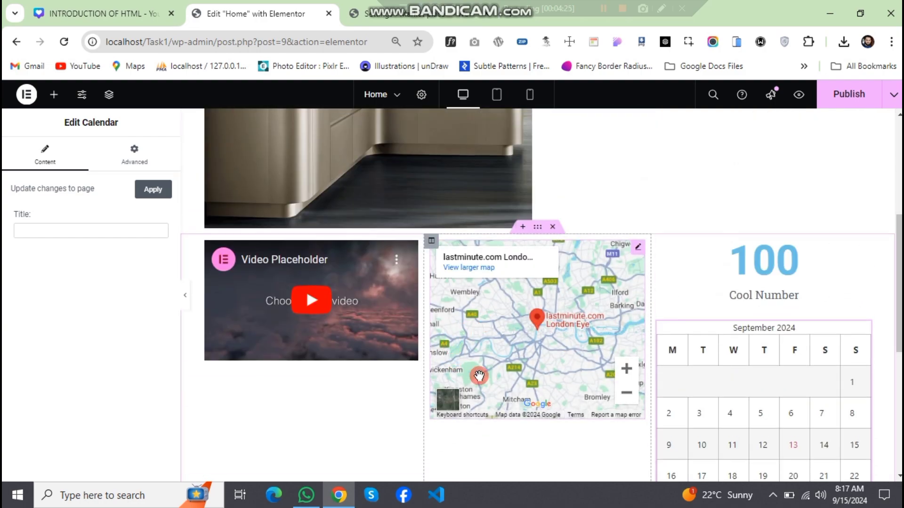
scroll(489, 338, "up", 4)
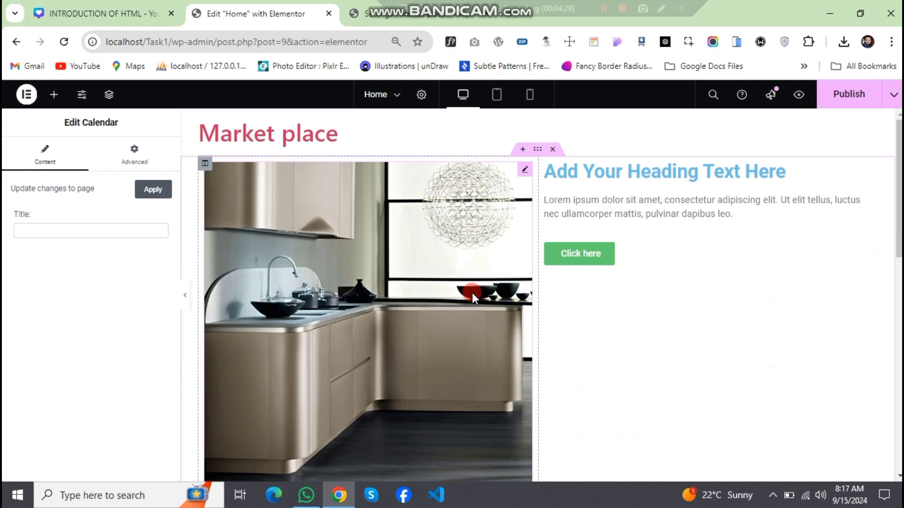
scroll(470, 293, "down", 3)
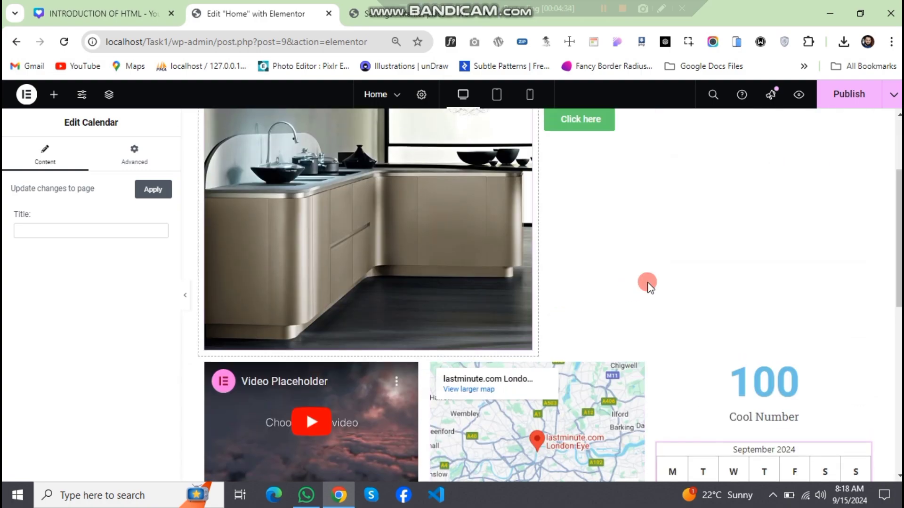
left_click(836, 96)
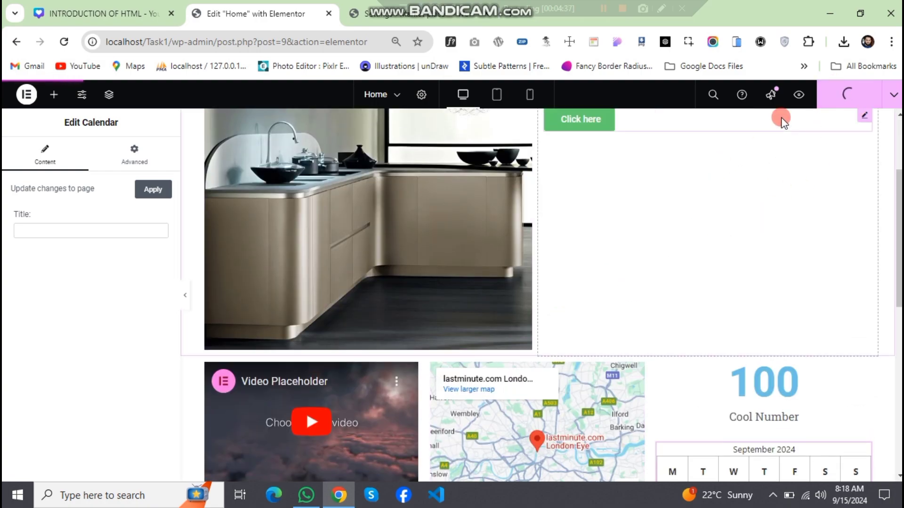
- Preview the published Home page and examine its image, heading, video, map, counter and calendar sections
left_click(797, 95)
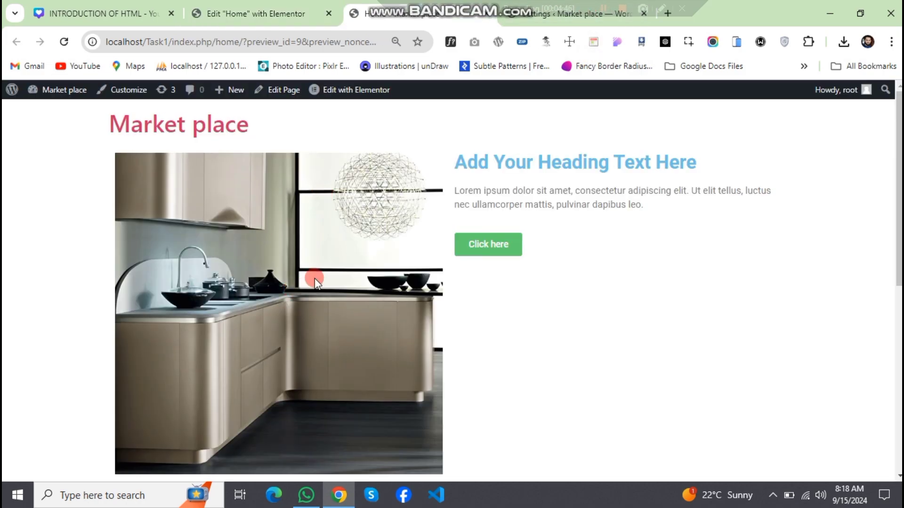
scroll(314, 279, "down", 8)
scroll(315, 276, "up", 5)
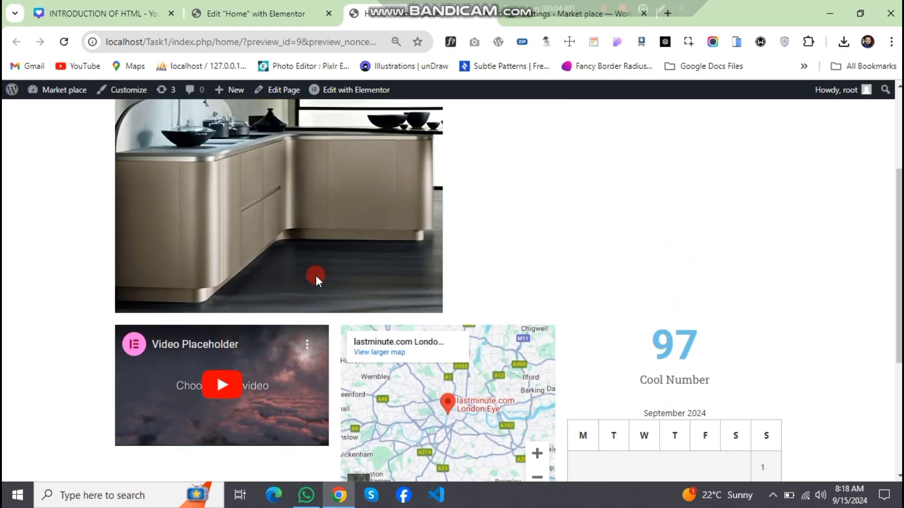
scroll(316, 275, "up", 3)
scroll(315, 274, "down", 8)
scroll(315, 275, "up", 8)
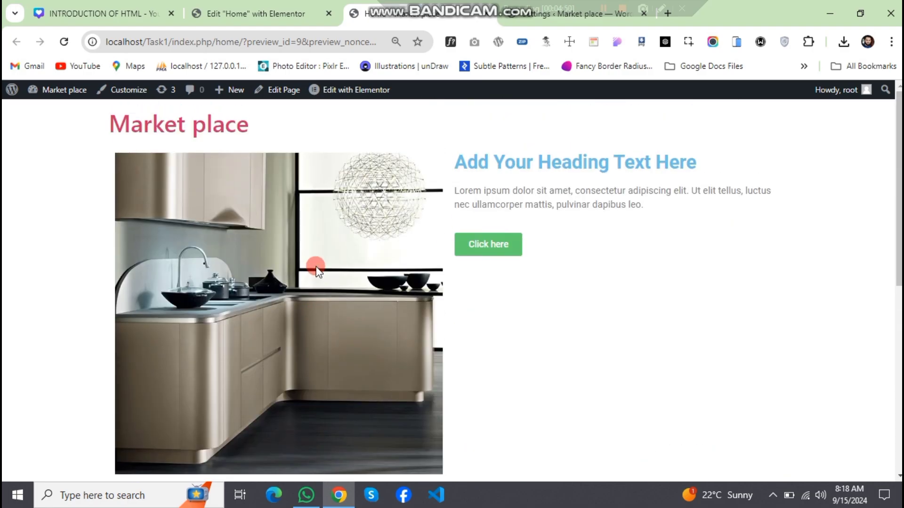
scroll(340, 304, "down", 8)
scroll(338, 301, "up", 7)
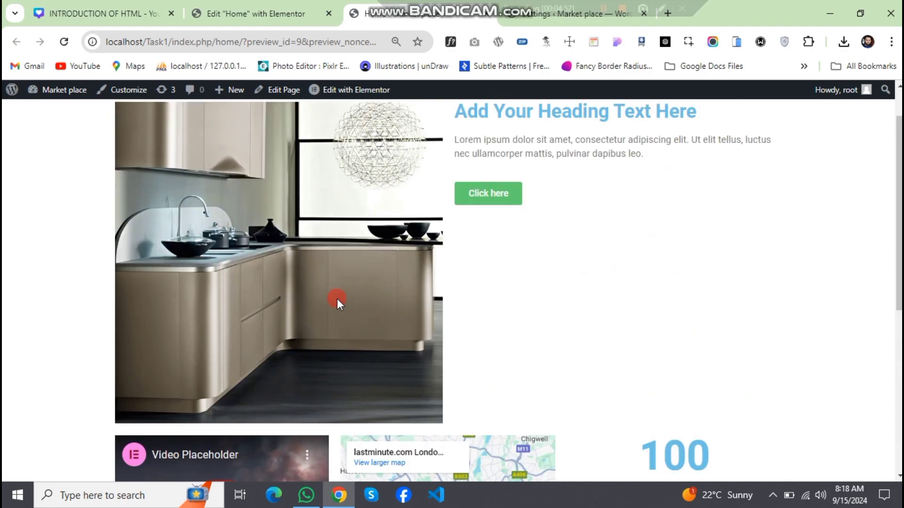
scroll(337, 296, "down", 7)
scroll(341, 289, "up", 7)
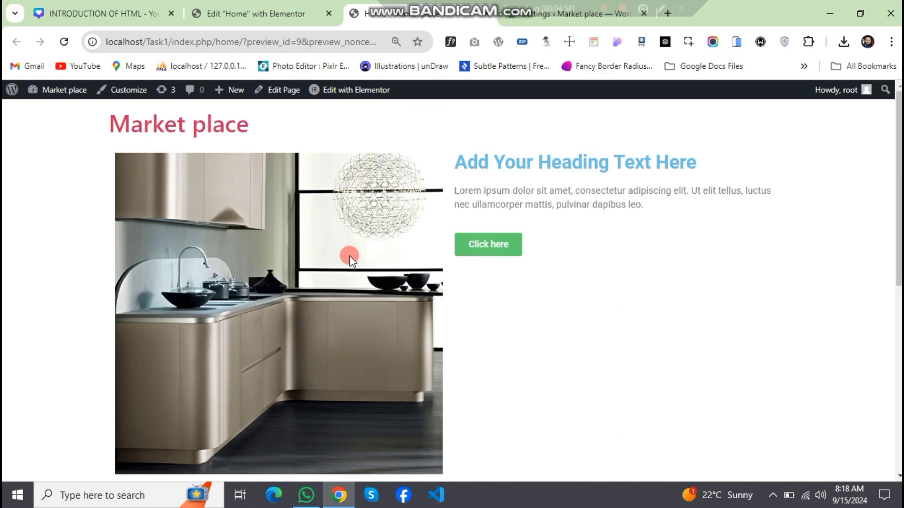